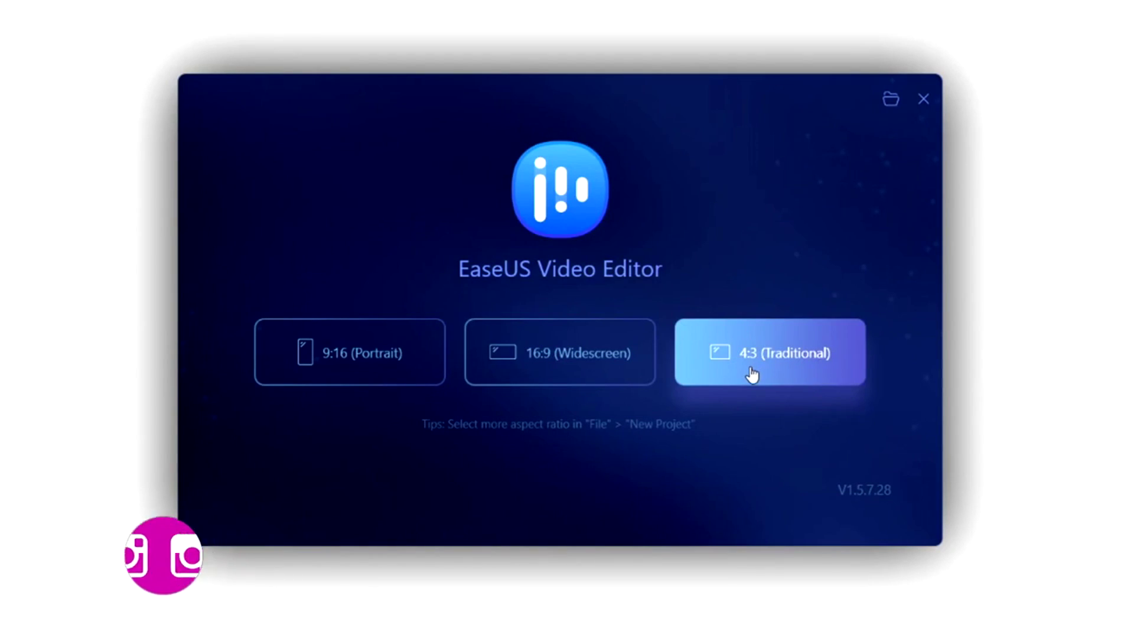
Start a new 16:9 widescreen project and dismiss the import tip.
left_click(553, 354)
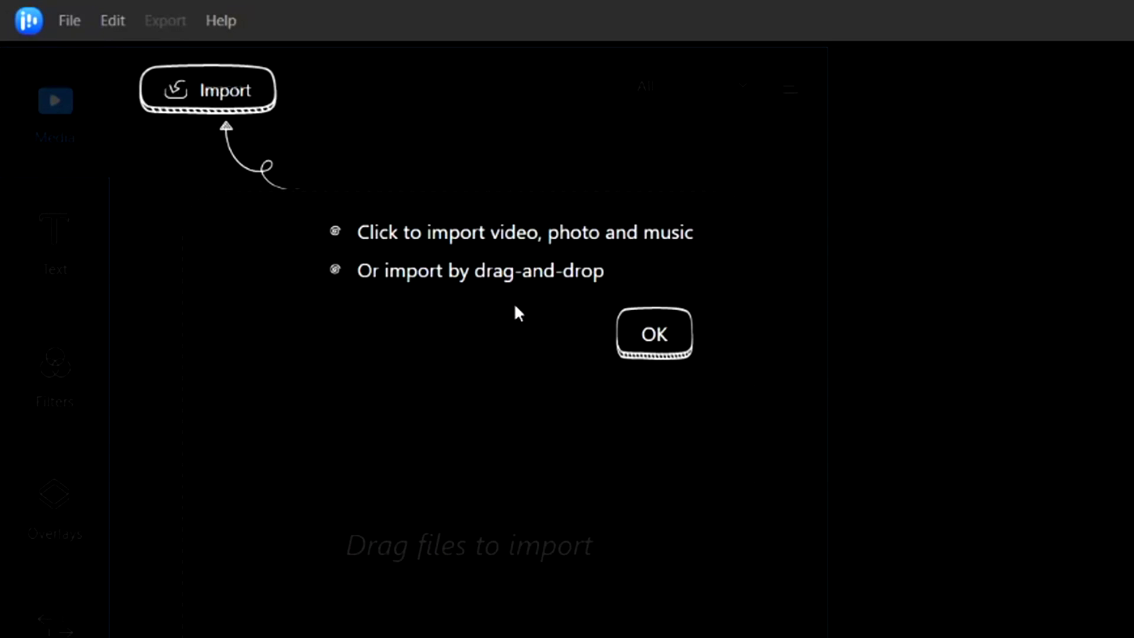
left_click(653, 335)
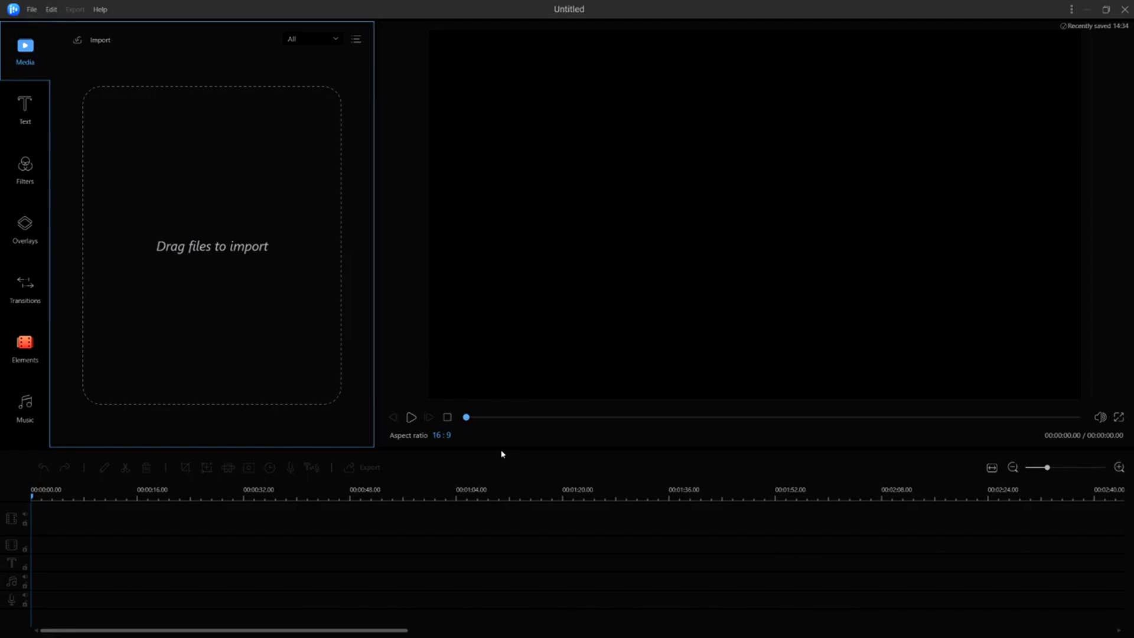
Enlarge the timeline and place the MVI_0245 video at the start of the video track.
left_click_drag(502, 449, 518, 344)
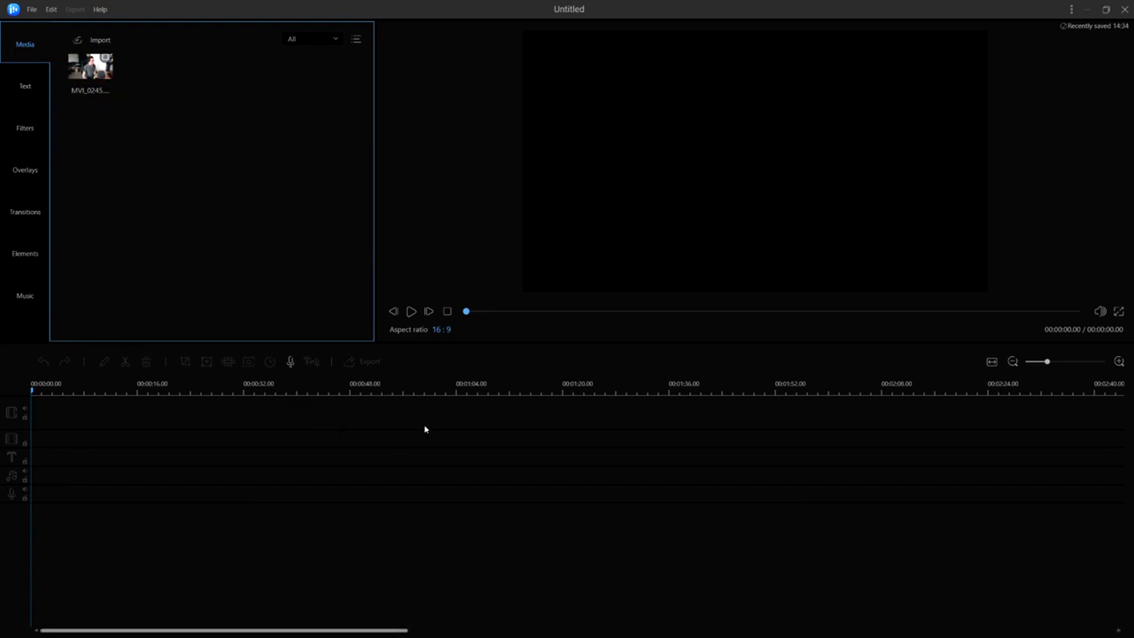
left_click_drag(104, 75, 53, 431)
left_click(271, 426)
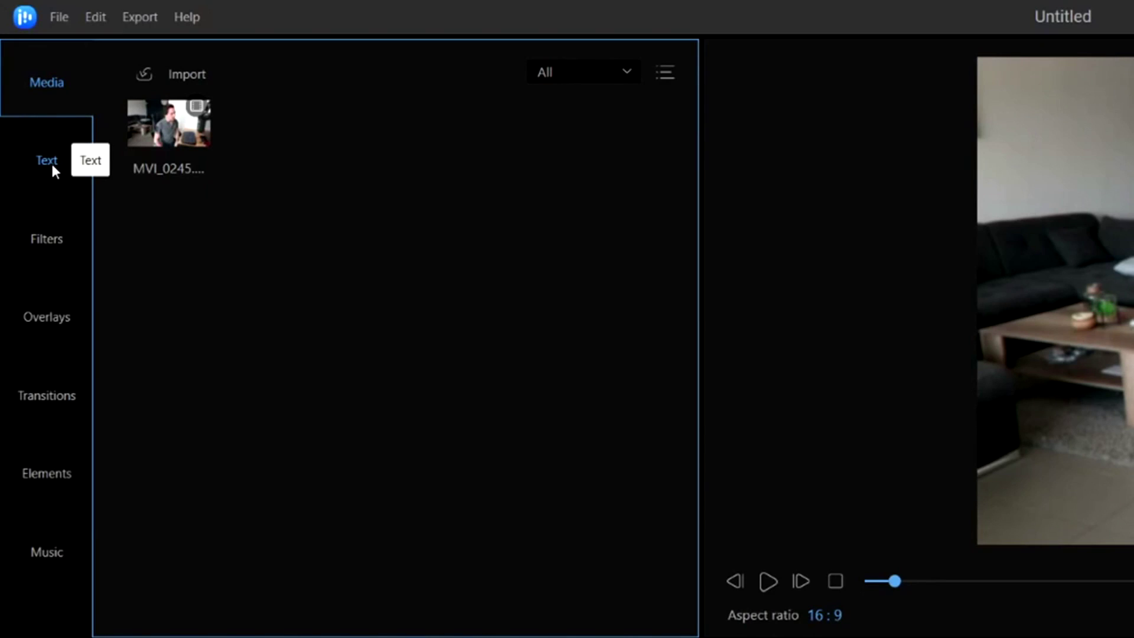
Download the TextTwoLines title template and add it to the timeline.
left_click(50, 162)
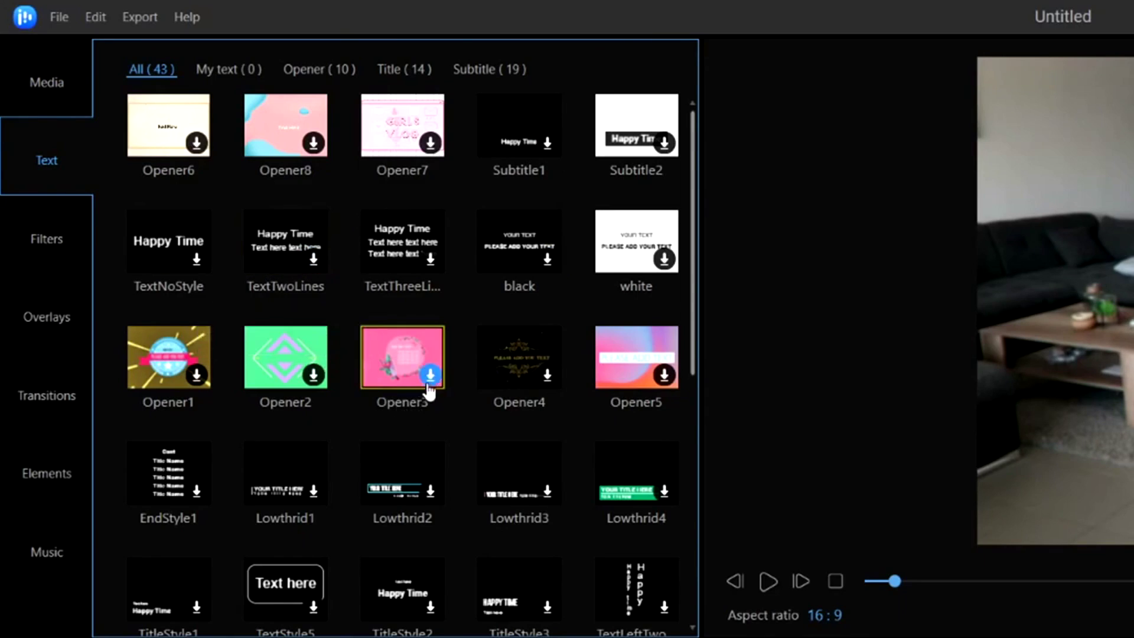
scroll(433, 375, "down", 2)
scroll(464, 384, "down", 7)
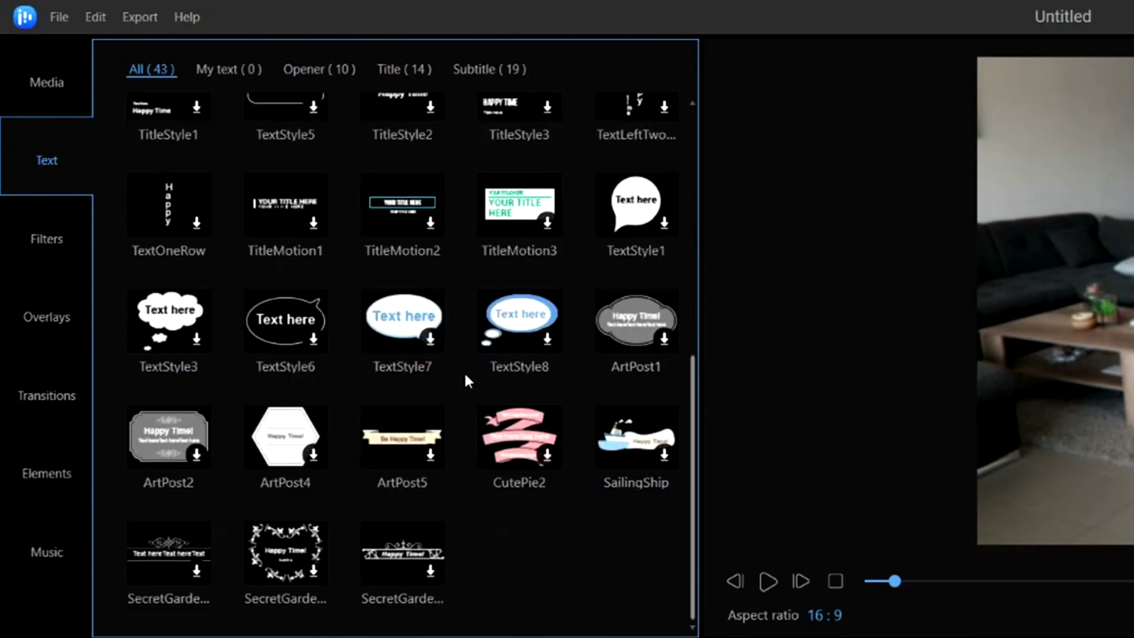
scroll(464, 375, "up", 9)
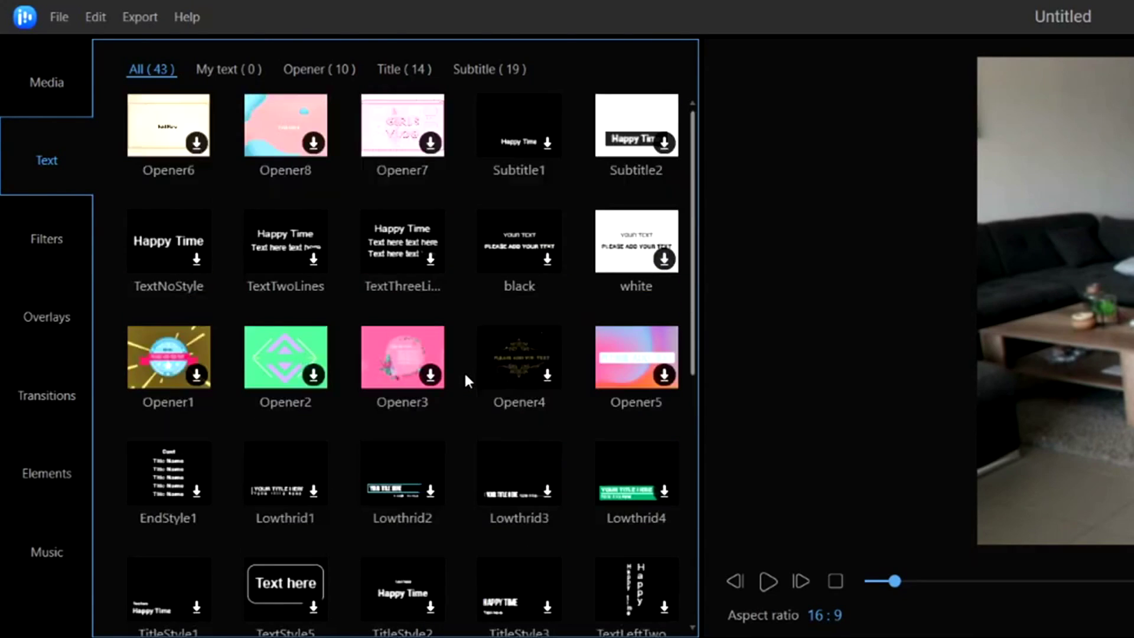
left_click(313, 258)
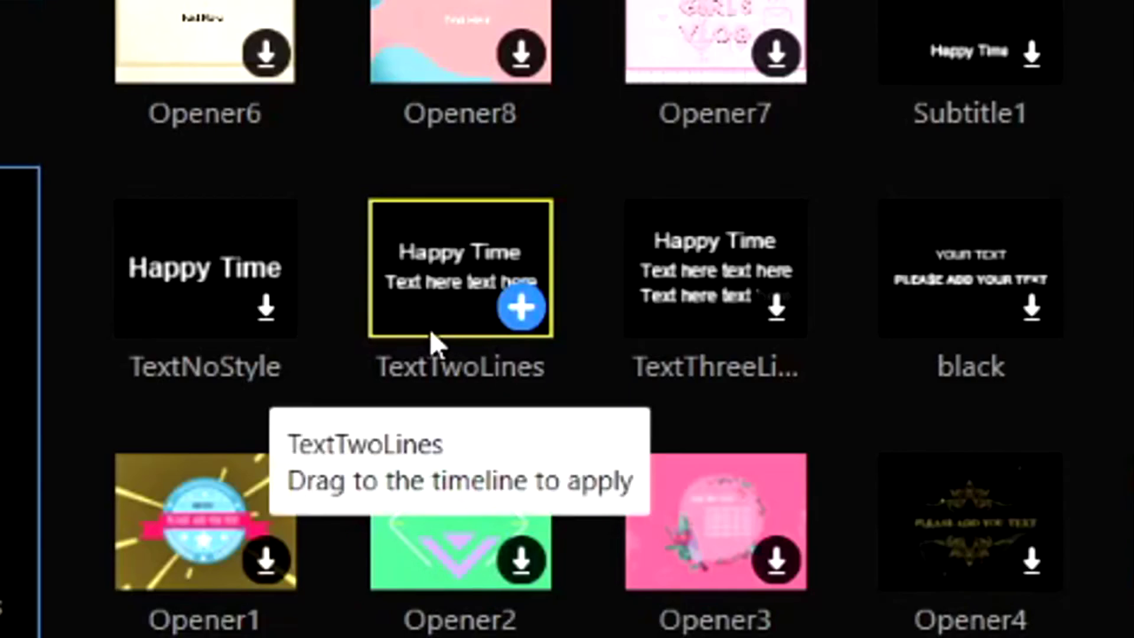
left_click(168, 138)
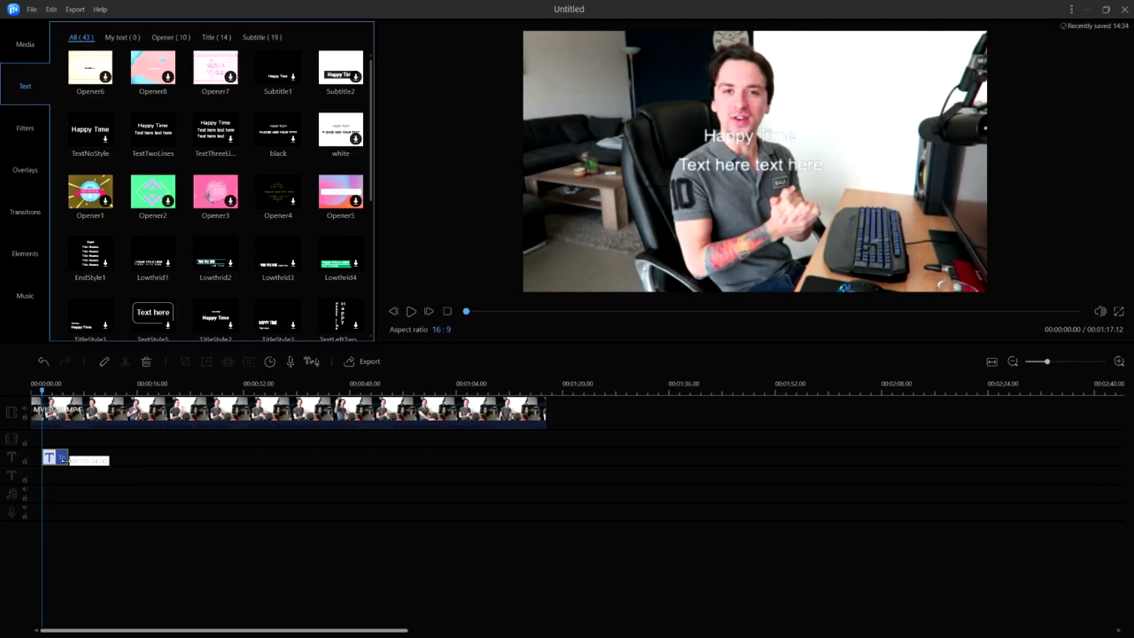
Stretch the TextTwoLines title to end with the MVI_0245 clip and select its first line.
left_click_drag(64, 460, 544, 475)
left_click(228, 461)
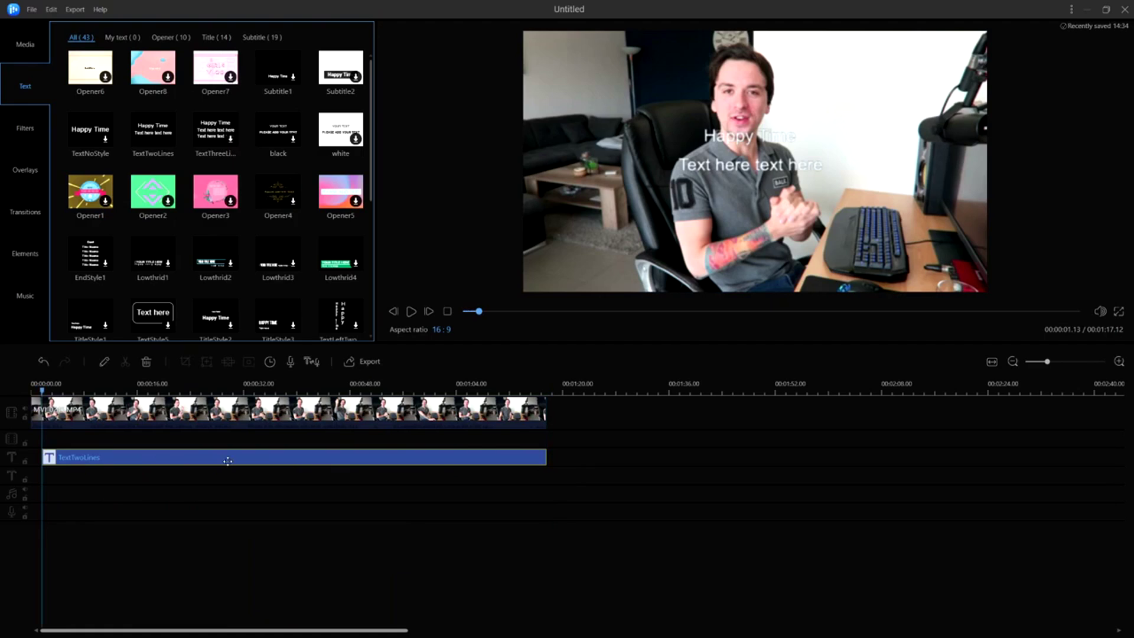
left_click(740, 136)
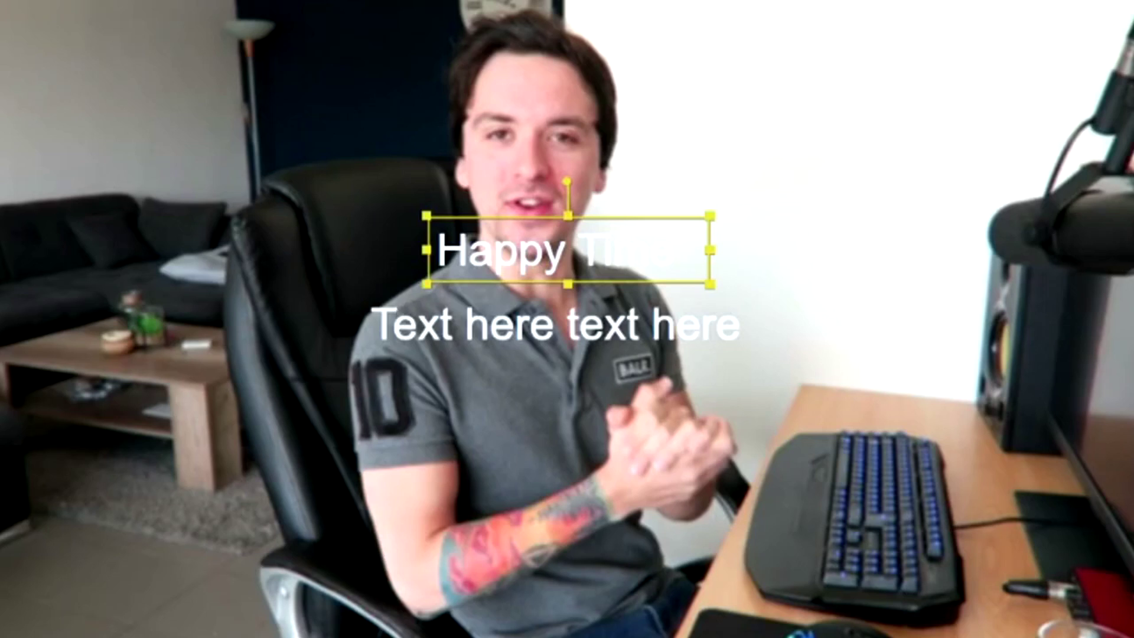
Replace 'Happy Time' with 'EaseUS Video Editor' and shift that line left.
double_click(540, 248)
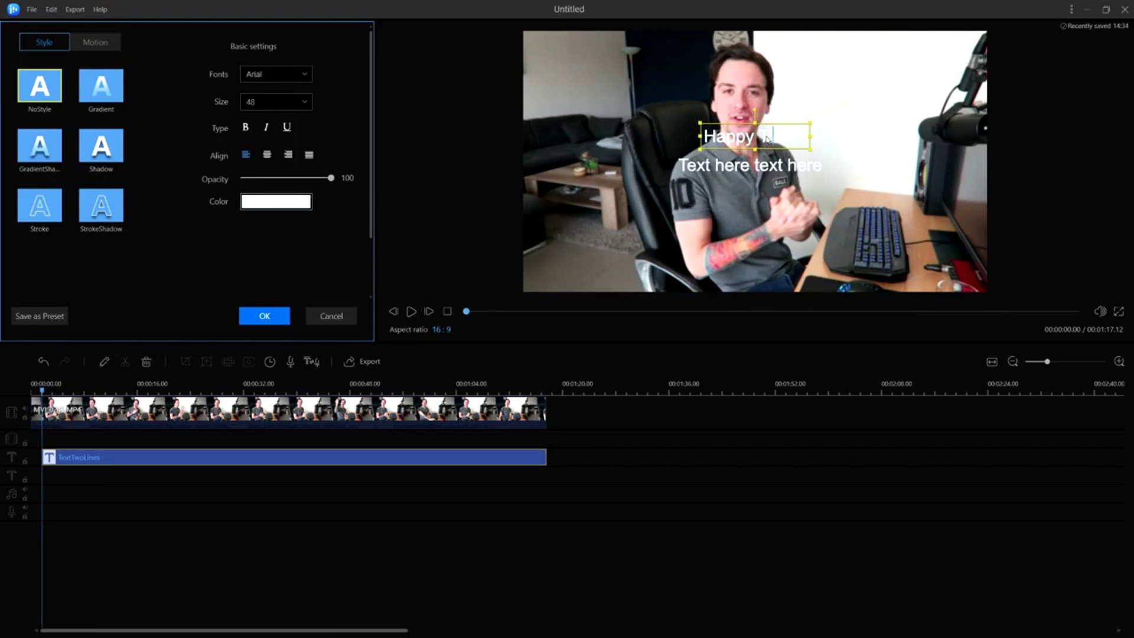
double_click(767, 138)
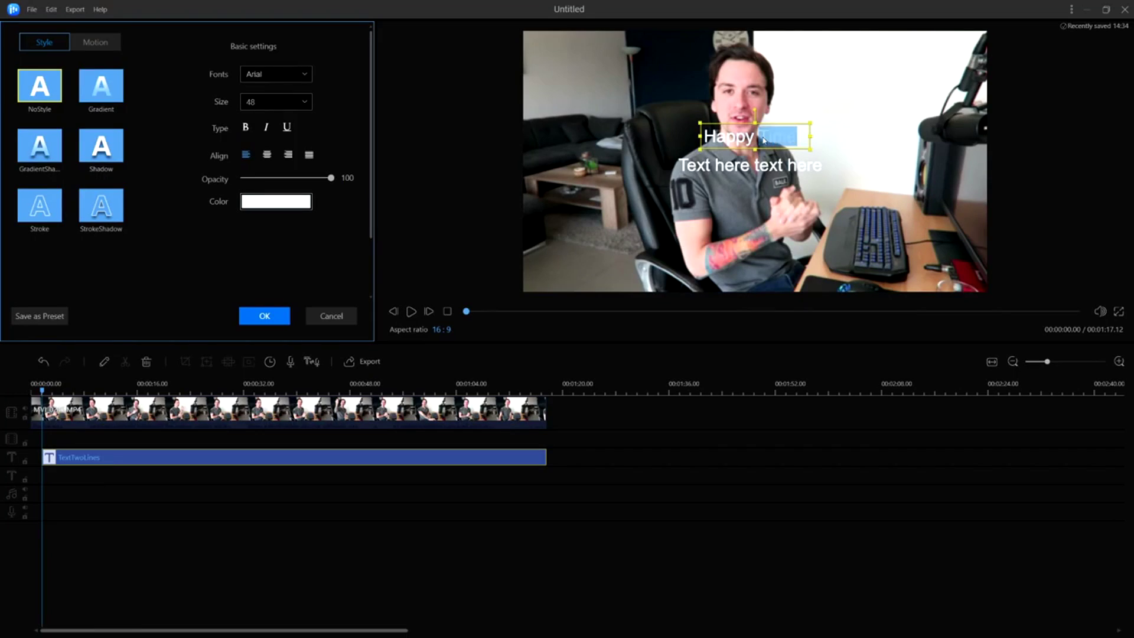
key("BackSpace")
key("BackSpace")
key("BackSpace")
key("BackSpace")
key("BackSpace")
key("BackSpace")
key("BackSpace")
type("EaseUS Video Ed")
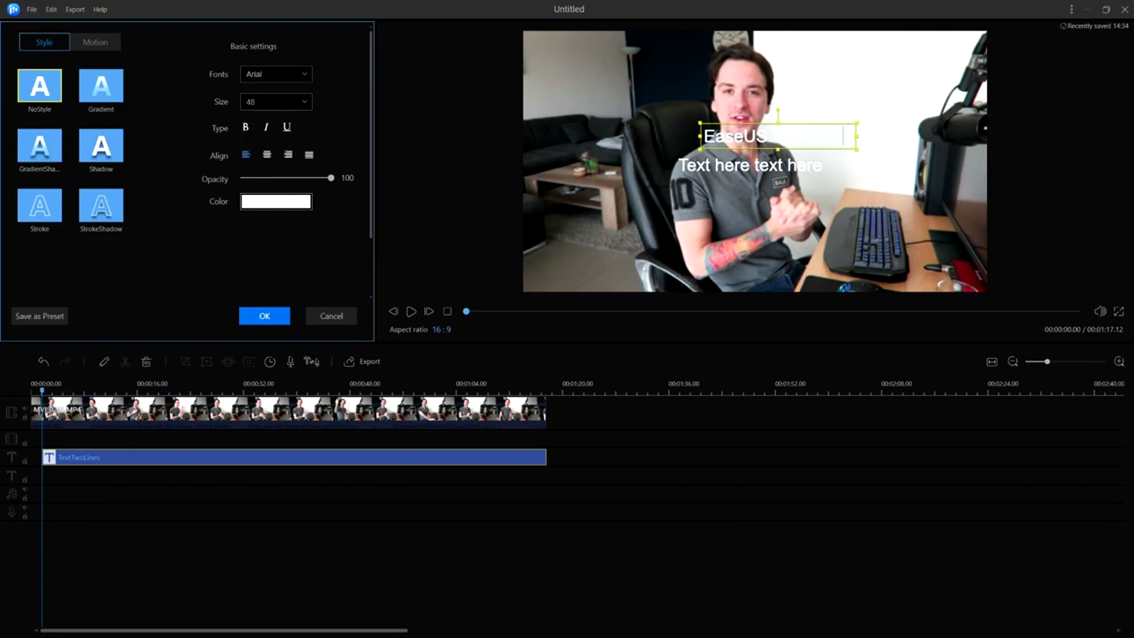
type("itor")
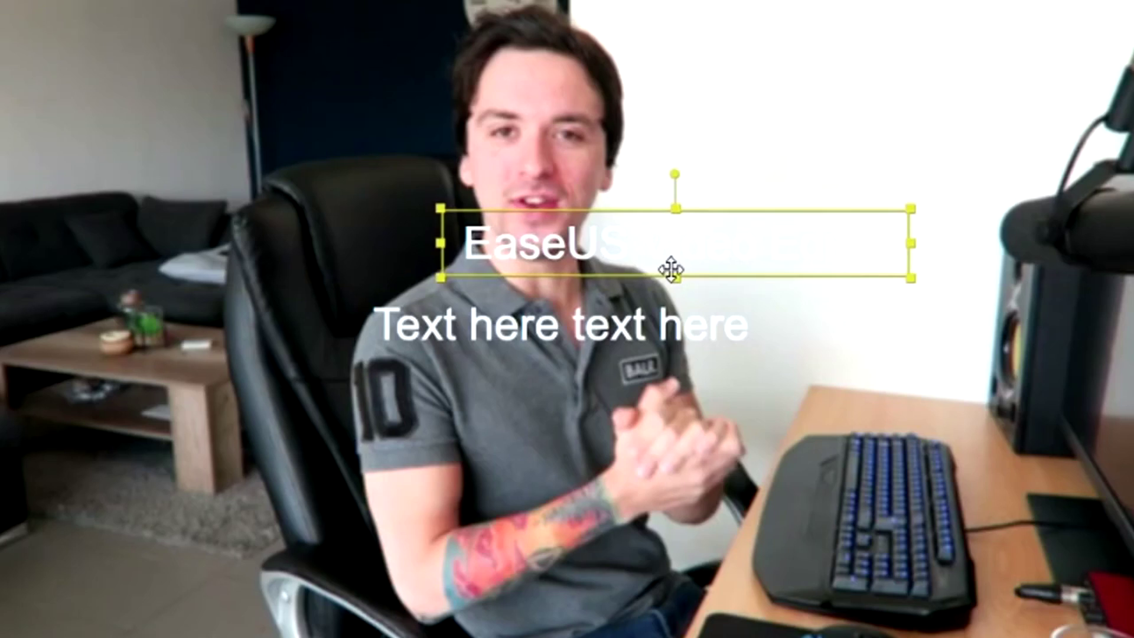
left_click_drag(793, 143, 795, 146)
left_click_drag(675, 276, 573, 275)
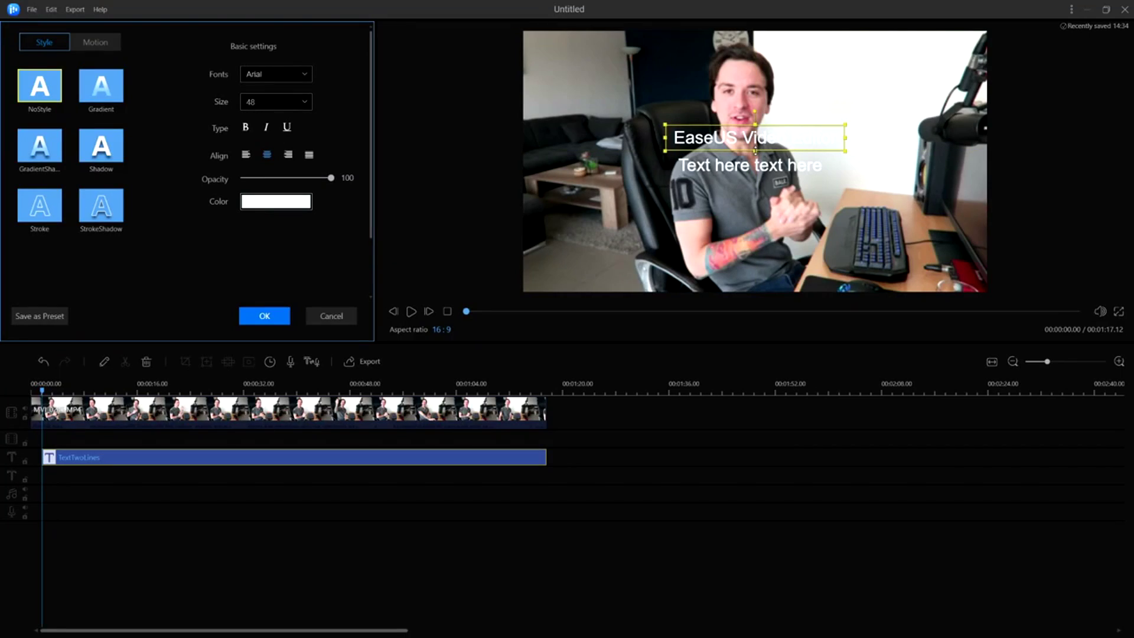
Replace 'Text here text here' with 'Full Walkthrough' and nudge it up and right.
double_click(753, 167)
double_click(769, 167)
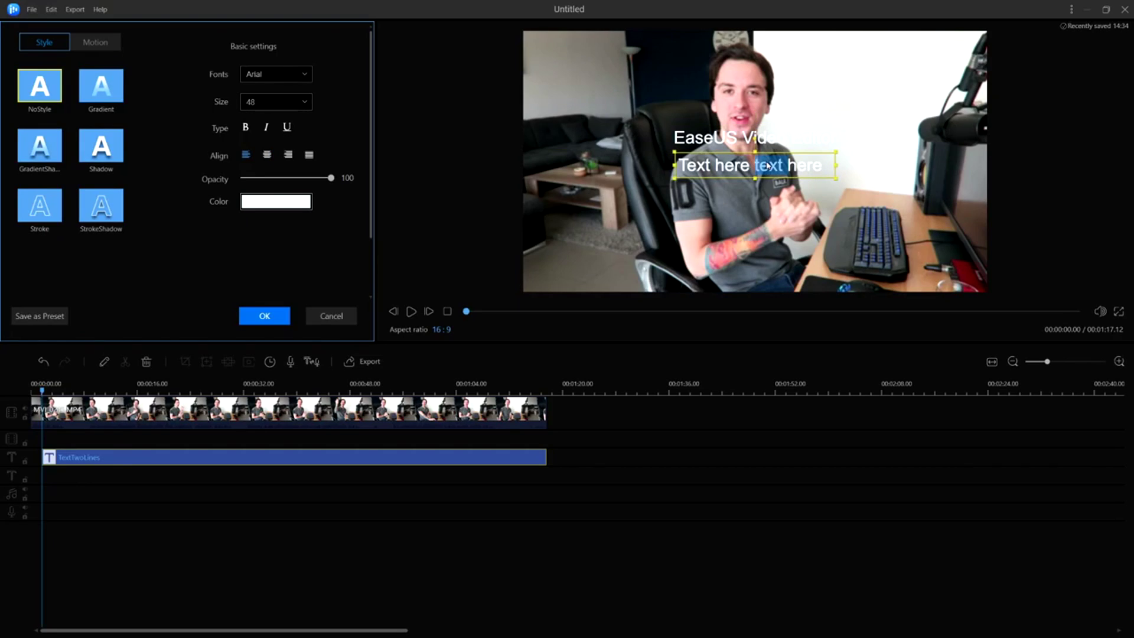
key("ctrl+a")
type("Full")
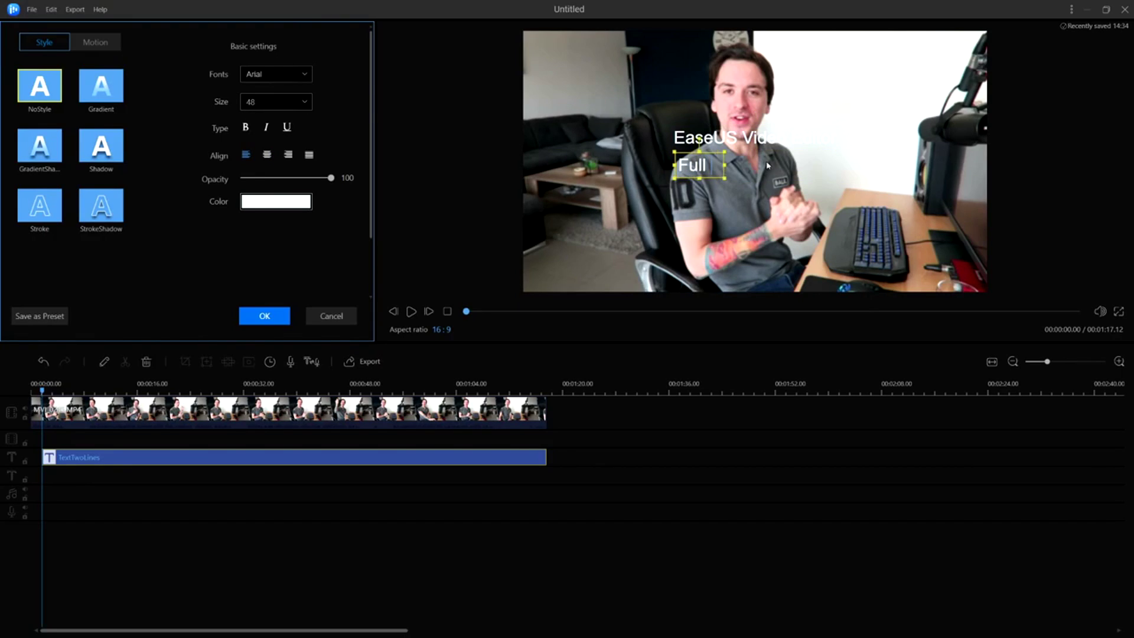
type(" Walkthrough")
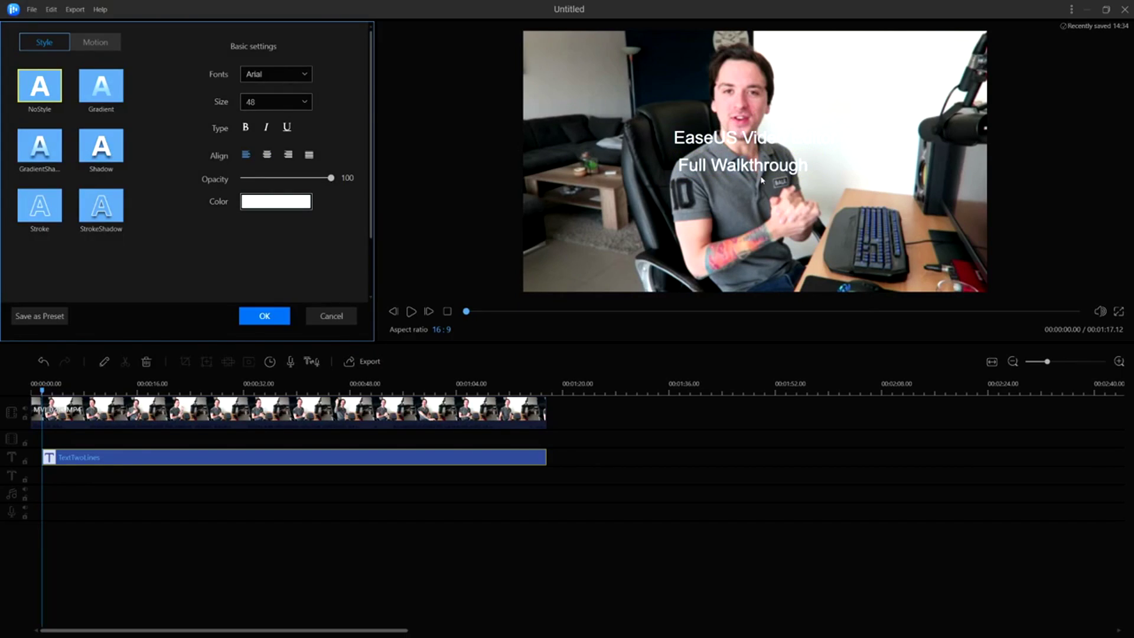
left_click_drag(745, 155, 752, 152)
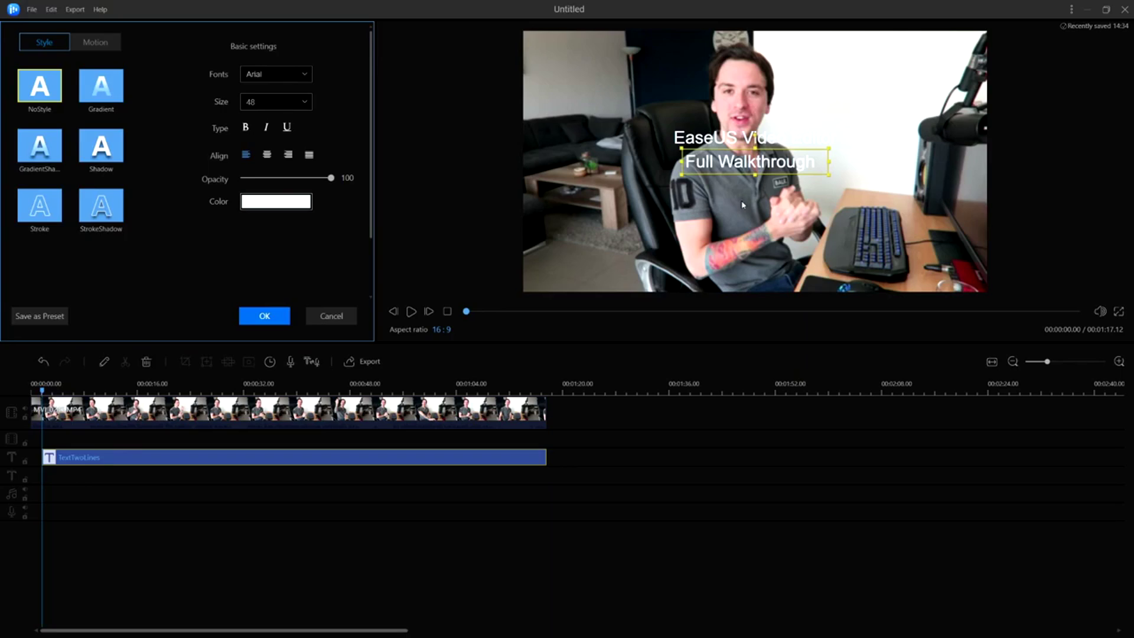
Set the first title line 'EaseUS Video Editor' to the Calibri font.
left_click(745, 148)
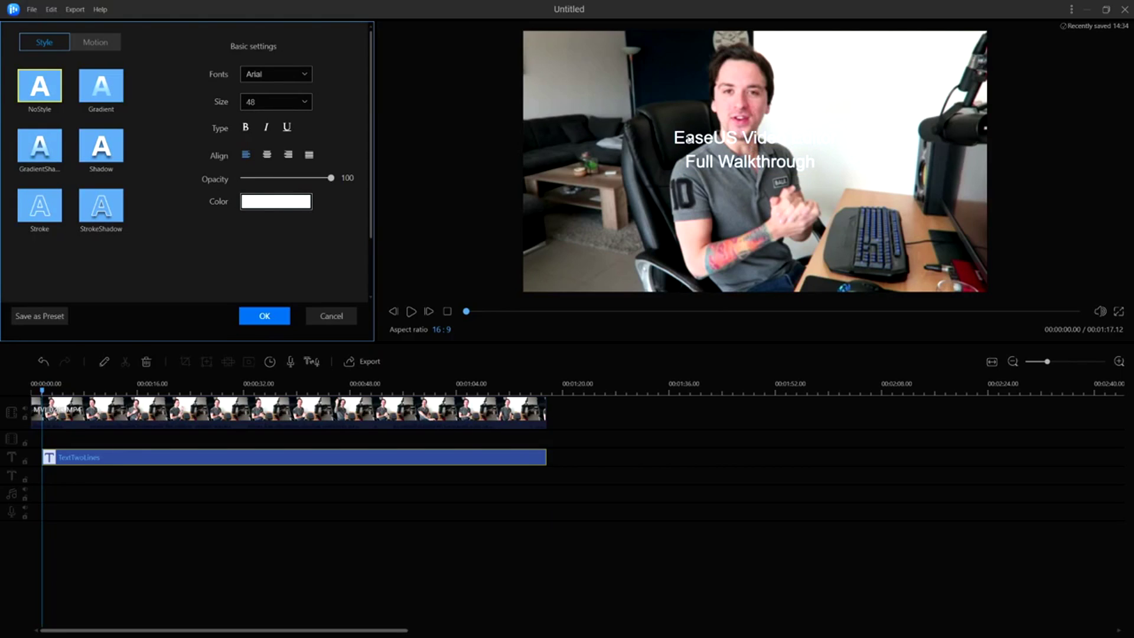
left_click(718, 143)
triple_click(719, 142)
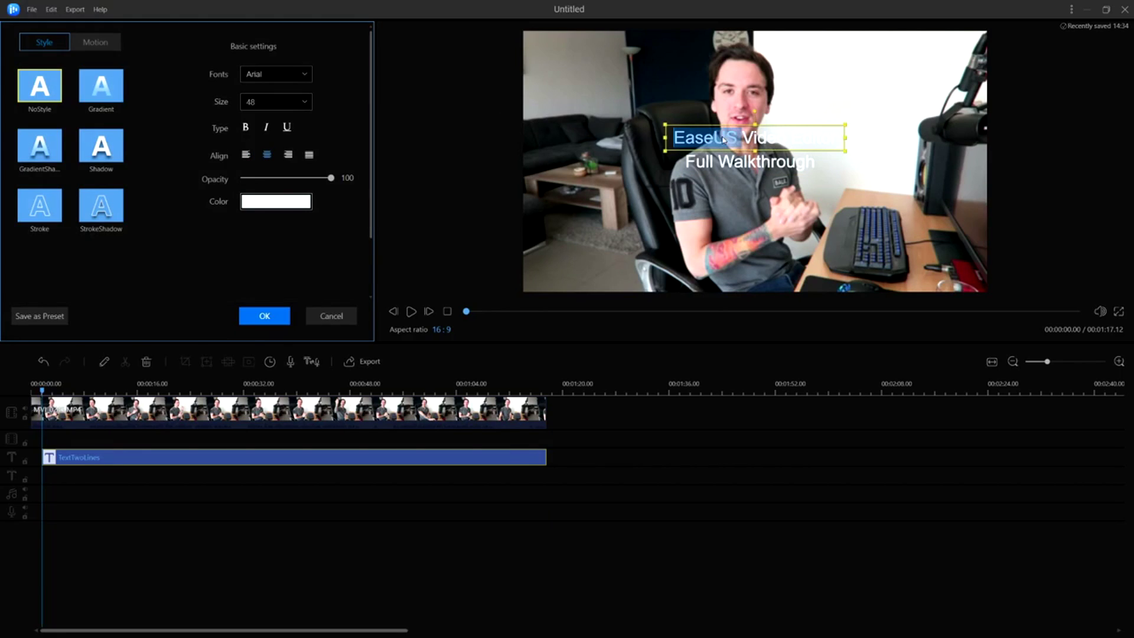
left_click(264, 82)
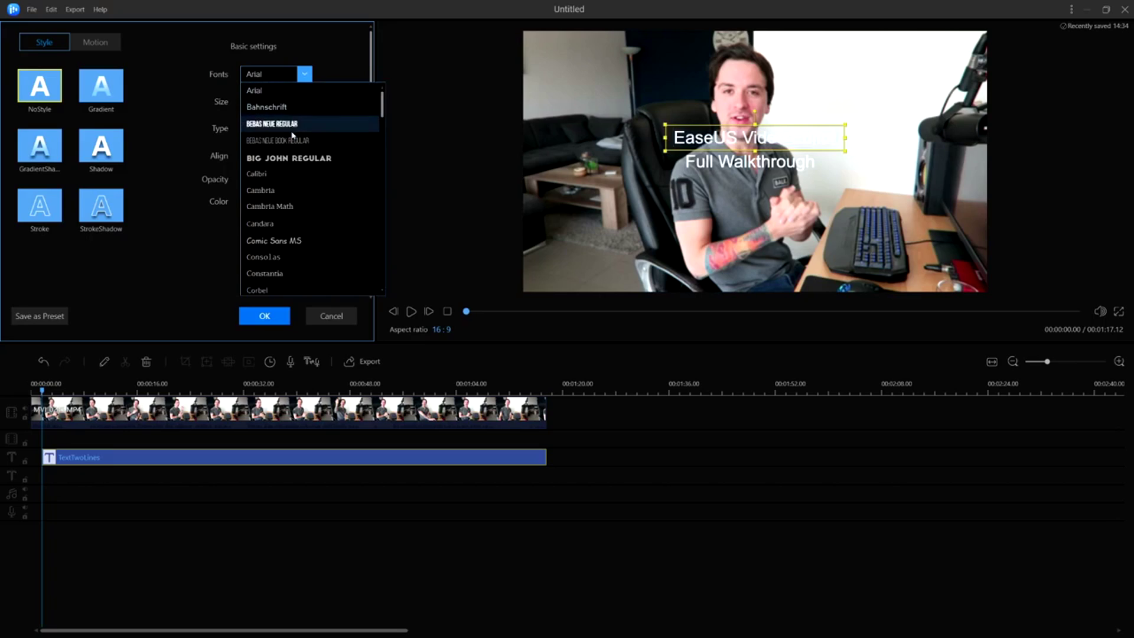
left_click(292, 177)
Make the 'Full Walkthrough' line bold Constantia, confirm, then delete the title clip.
scroll(266, 88, "down", 1)
left_click(743, 166)
triple_click(743, 165)
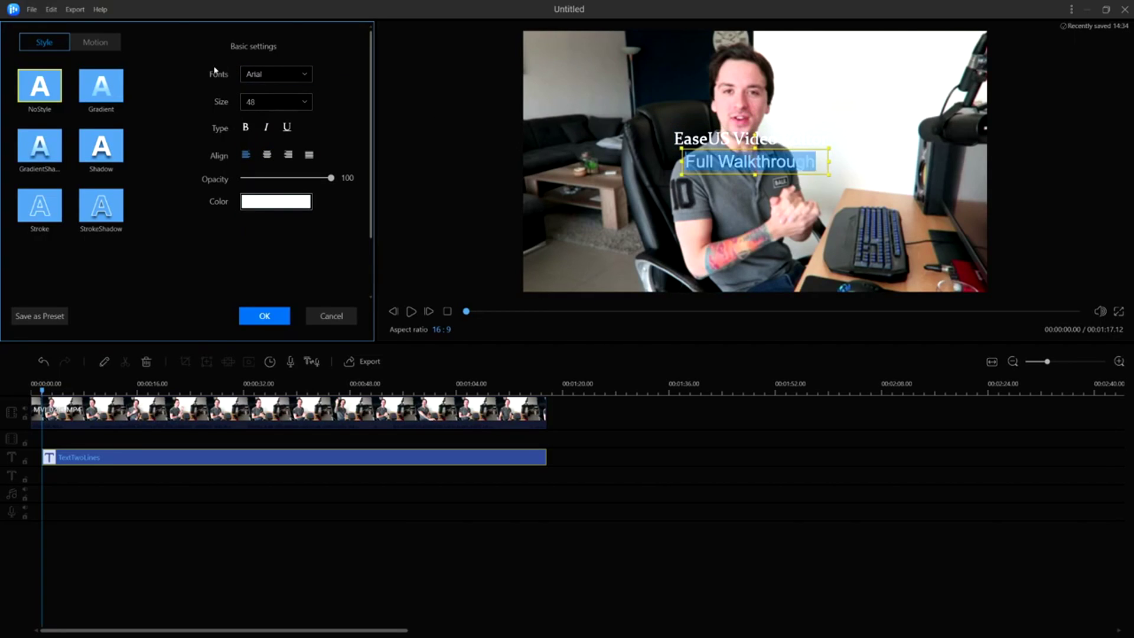
left_click(304, 74)
left_click(289, 273)
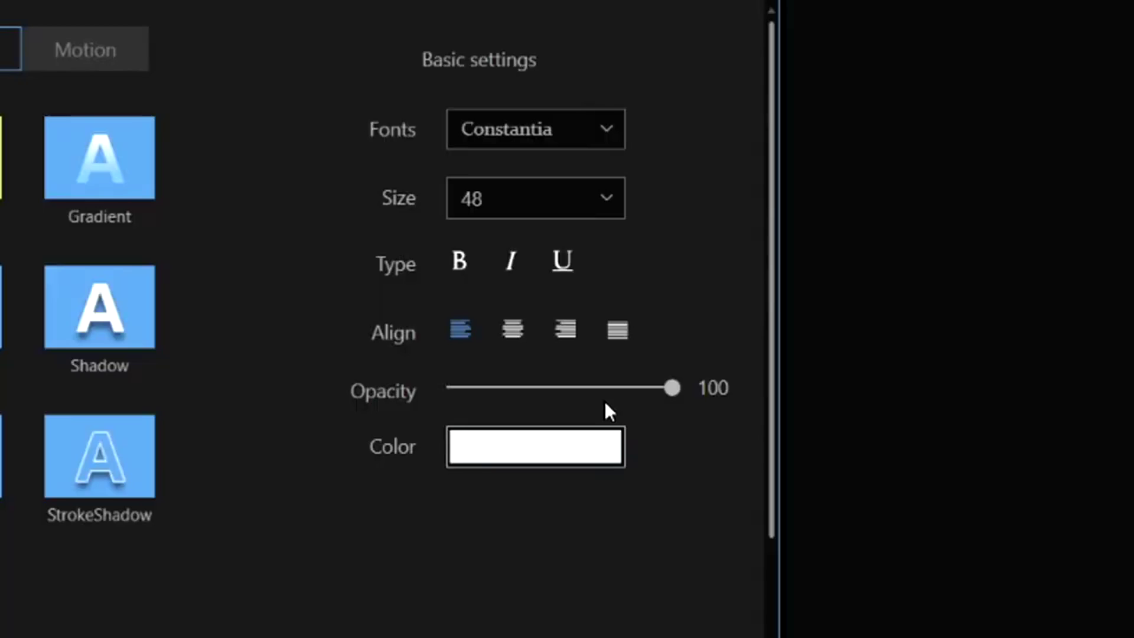
left_click(461, 262)
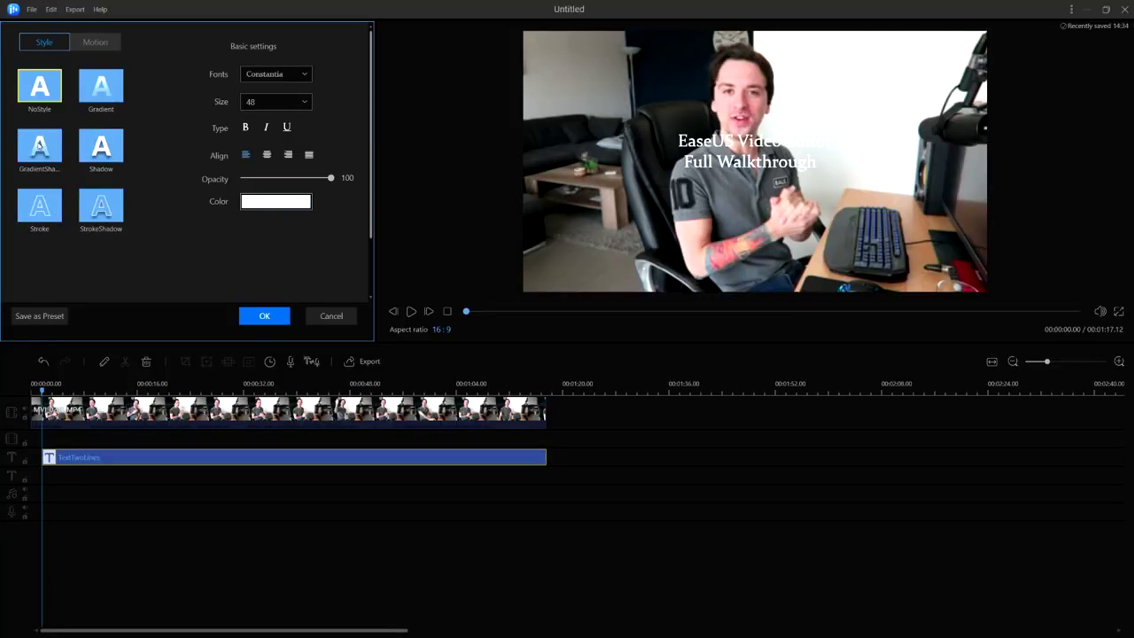
left_click(264, 316)
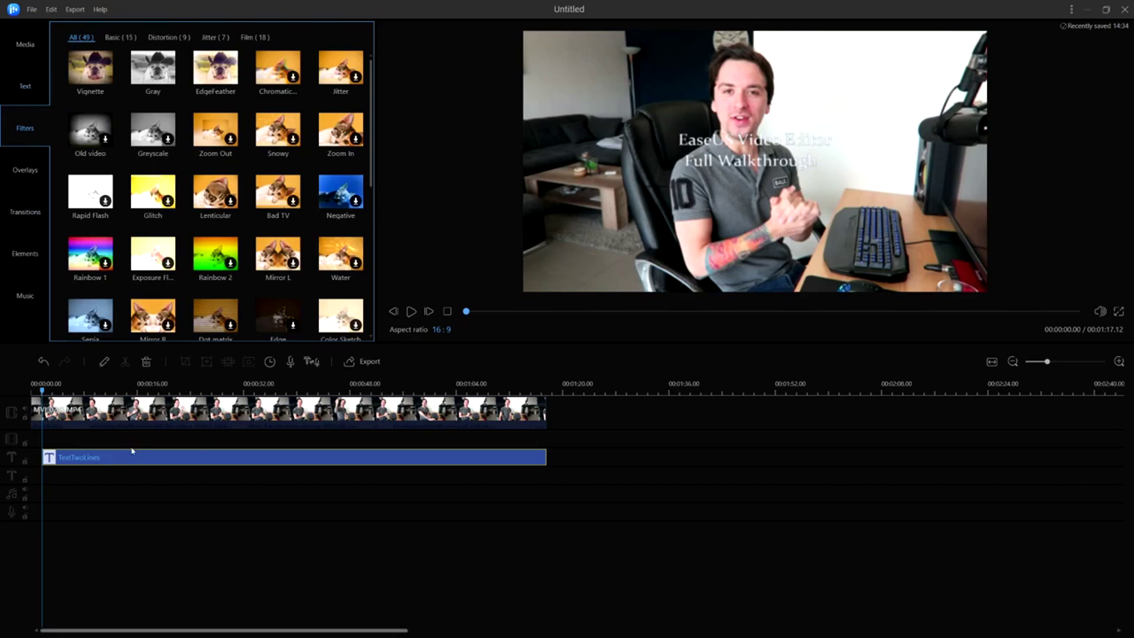
key("Delete")
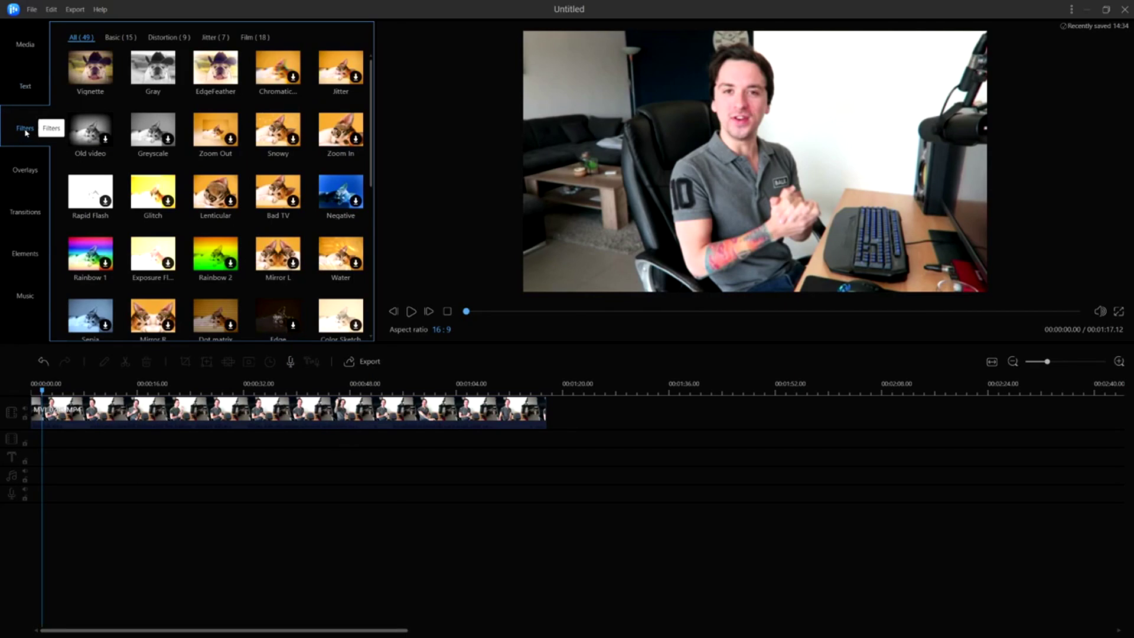
Add Vignette at 16 seconds, browse Distortion, Jitter and Basic filters, then open Lens Flare overlays.
mouse_move(75, 72)
left_click_drag(75, 72, 192, 405)
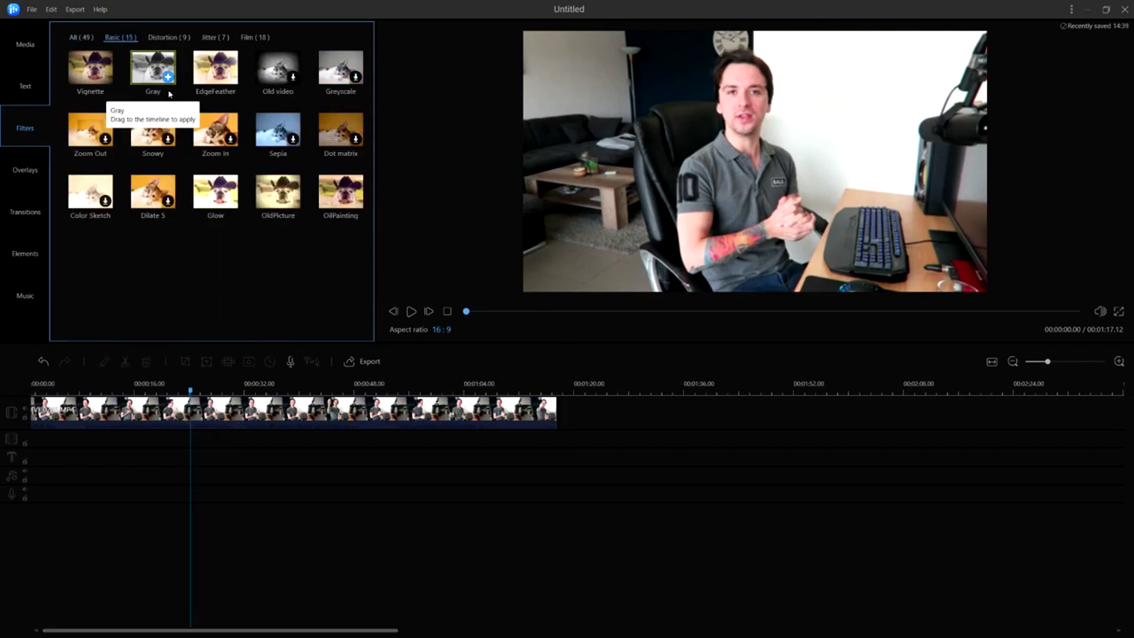
left_click(171, 38)
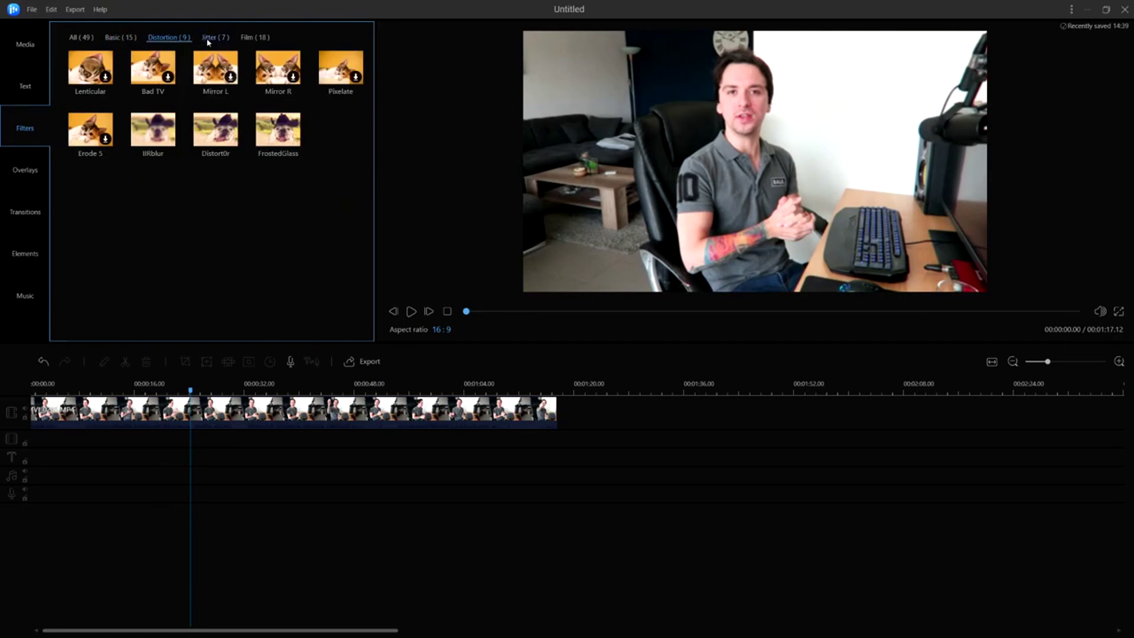
left_click(208, 39)
left_click(121, 39)
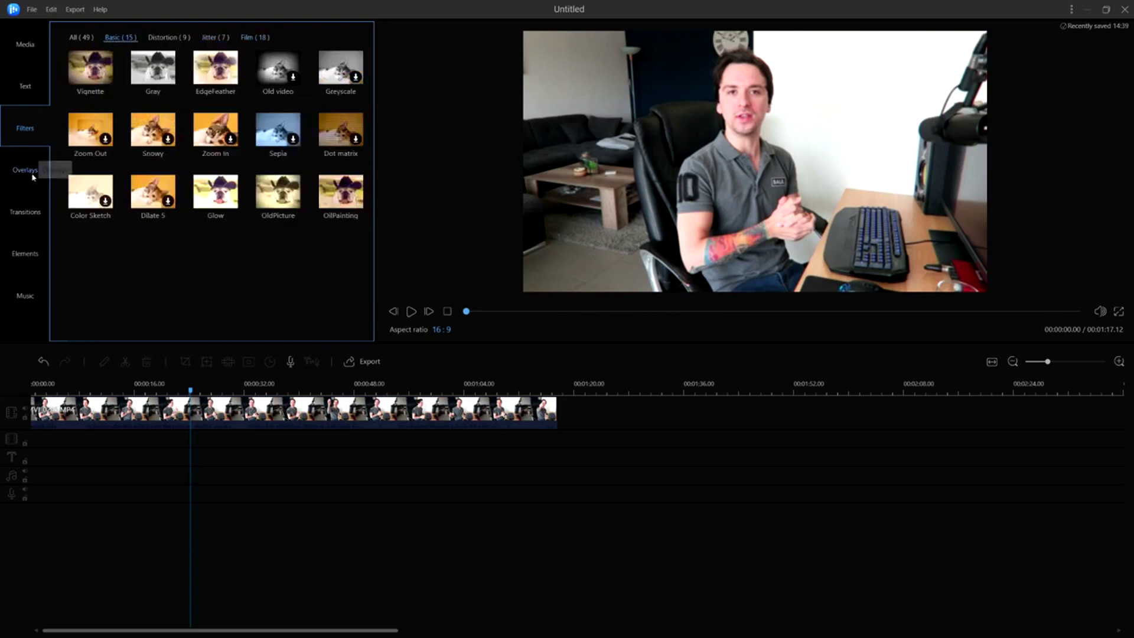
left_click(30, 173)
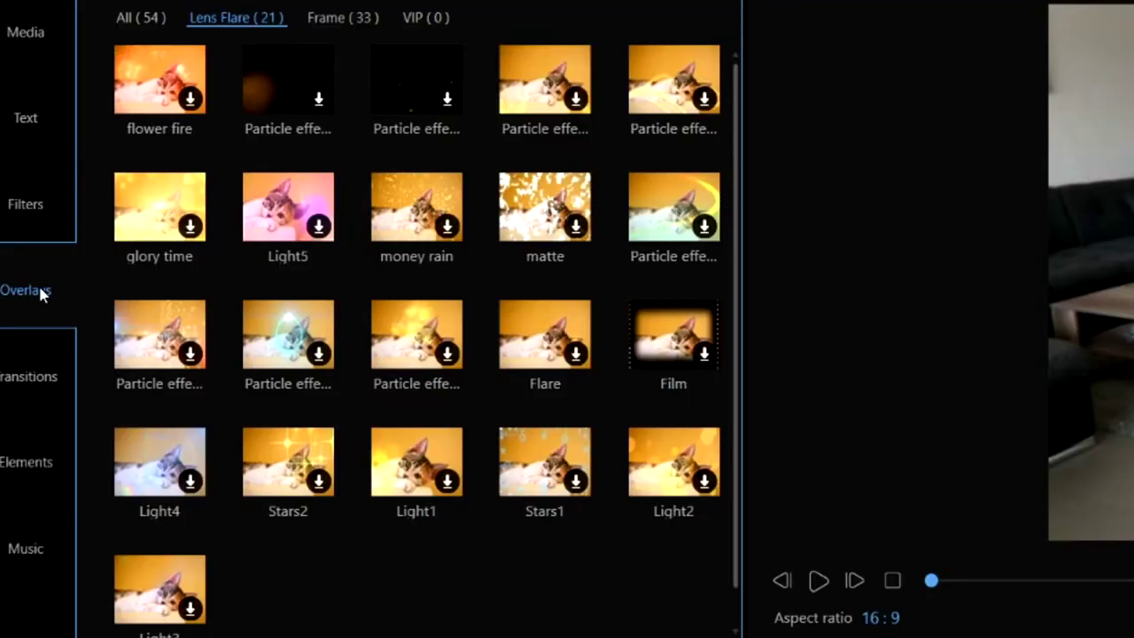
Download Particle effect 7, stretch it across the clip from the start, preview it, then delete it.
left_click(576, 99)
left_click_drag(224, 441, 701, 454)
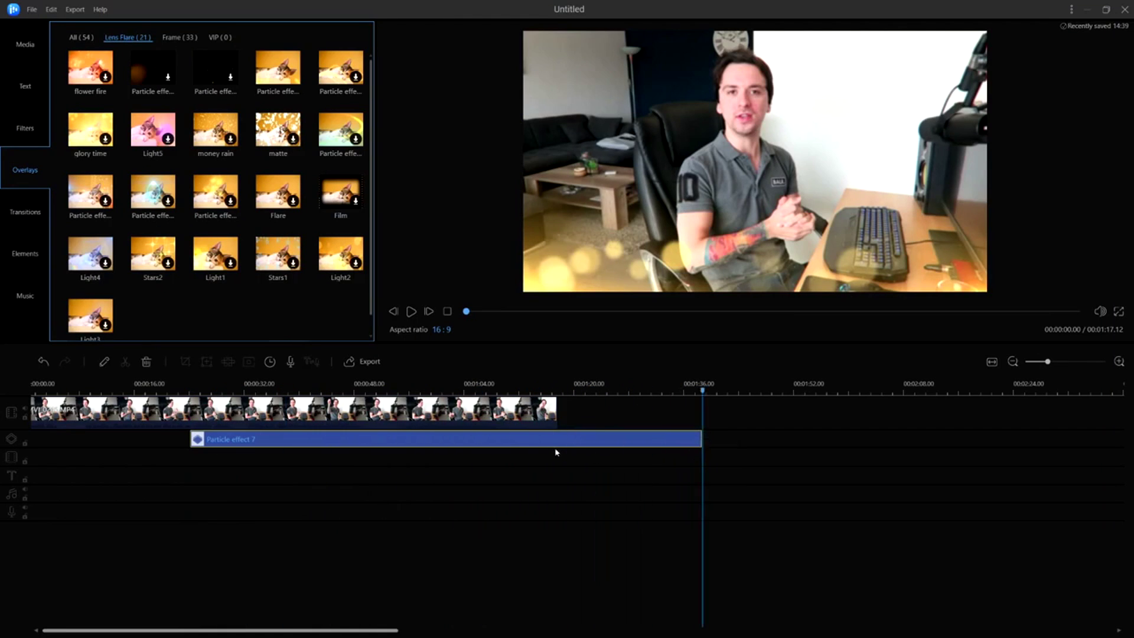
left_click_drag(541, 445, 370, 444)
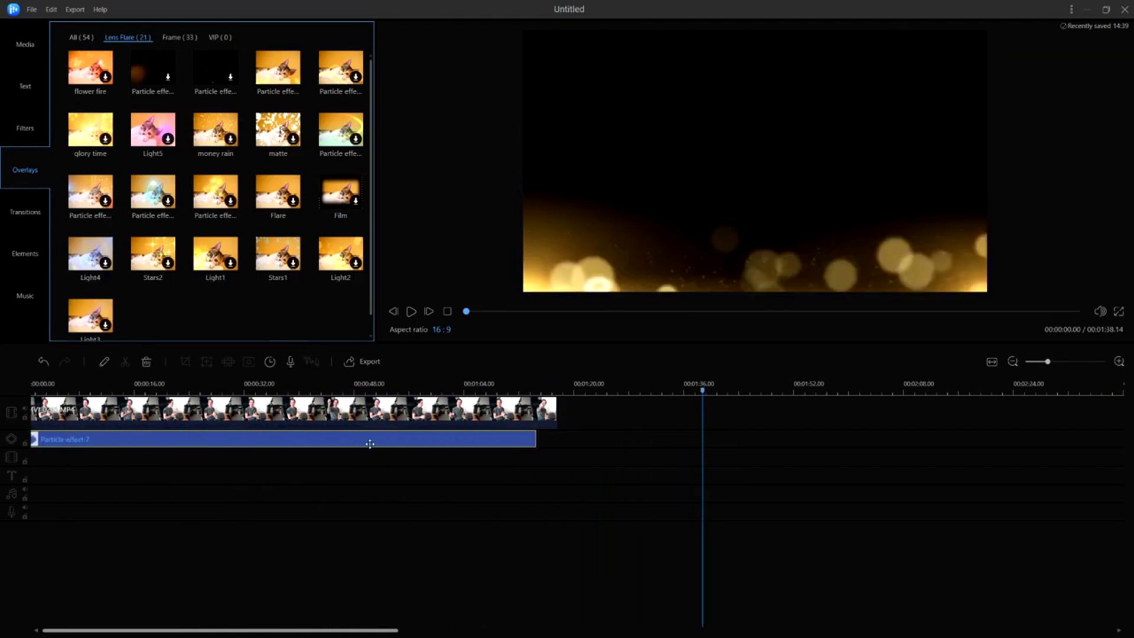
left_click(184, 385)
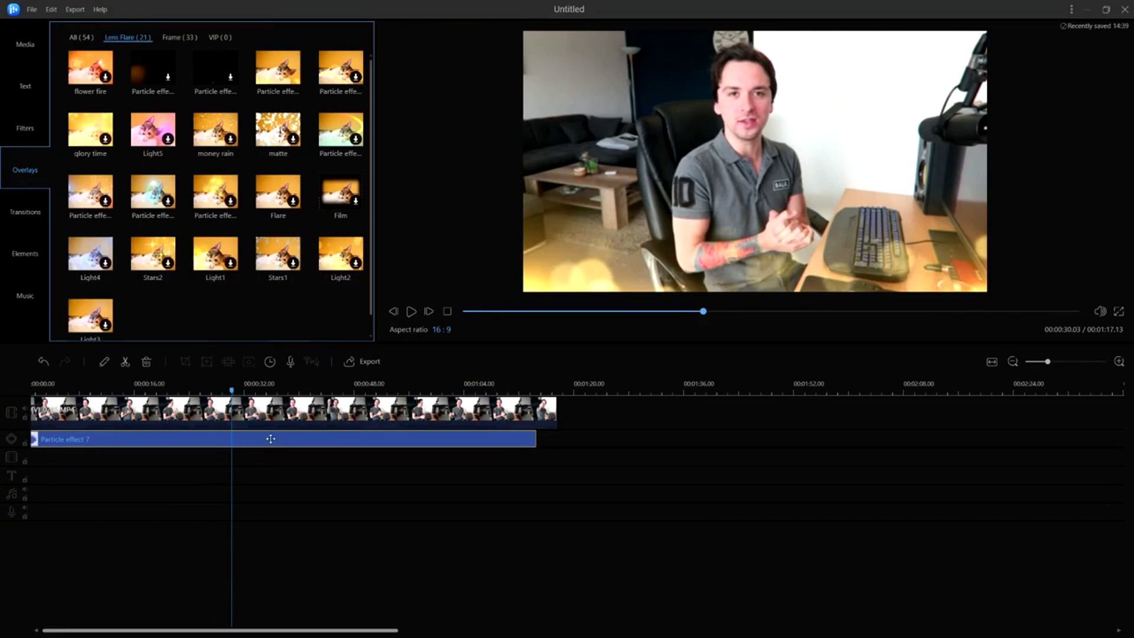
right_click(268, 444)
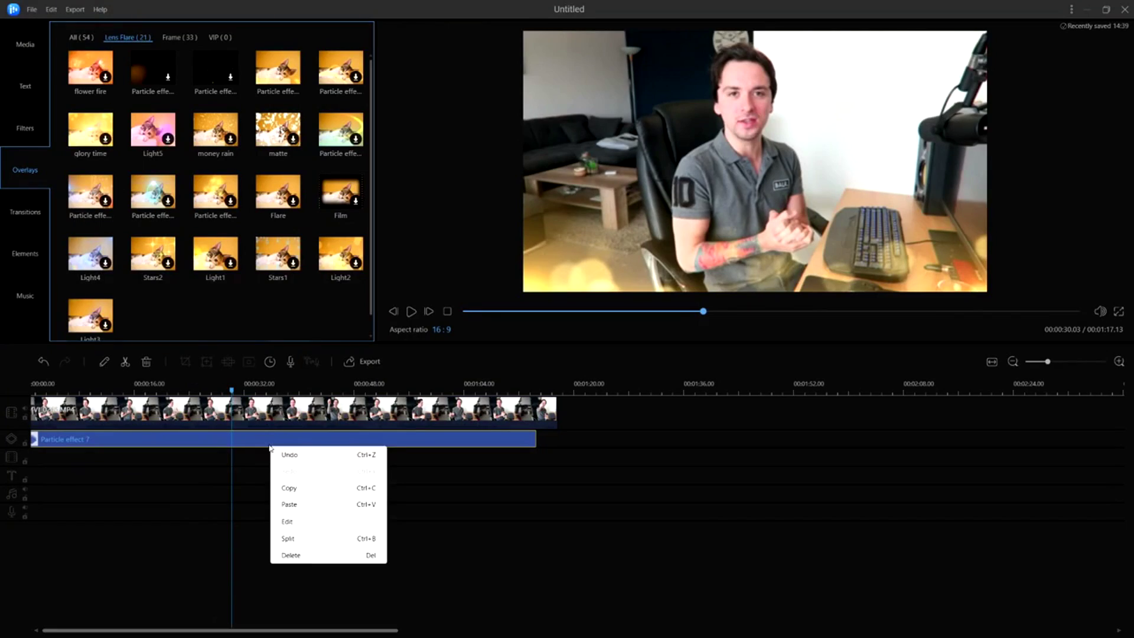
left_click(368, 556)
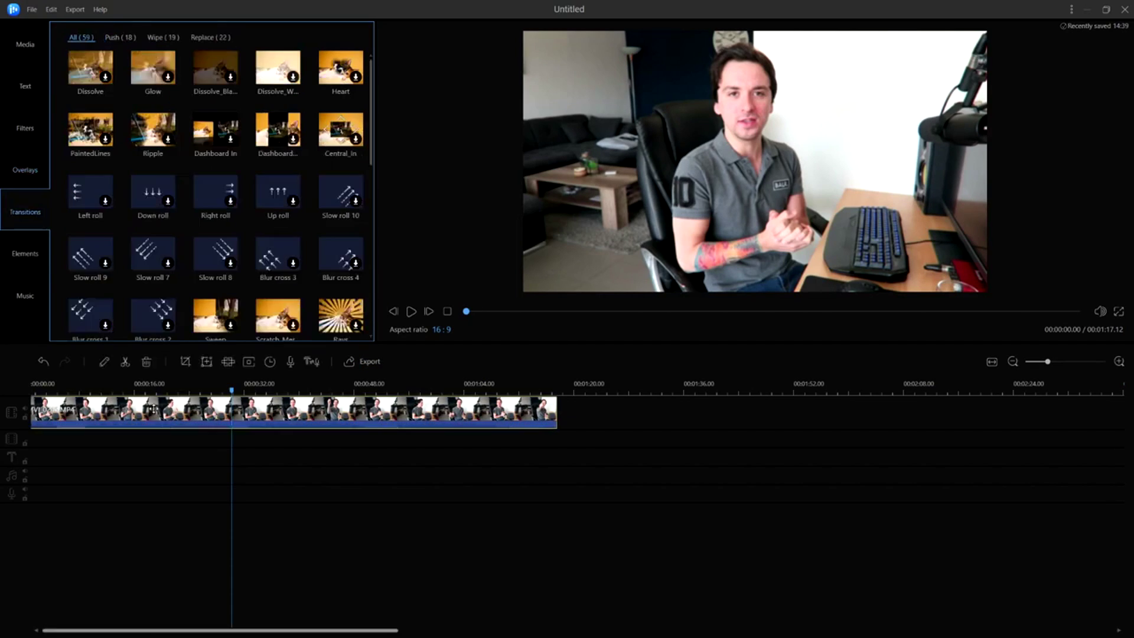
Split the talking-head clip at two points near 23 seconds, previewing playback around the cut.
left_click(144, 382)
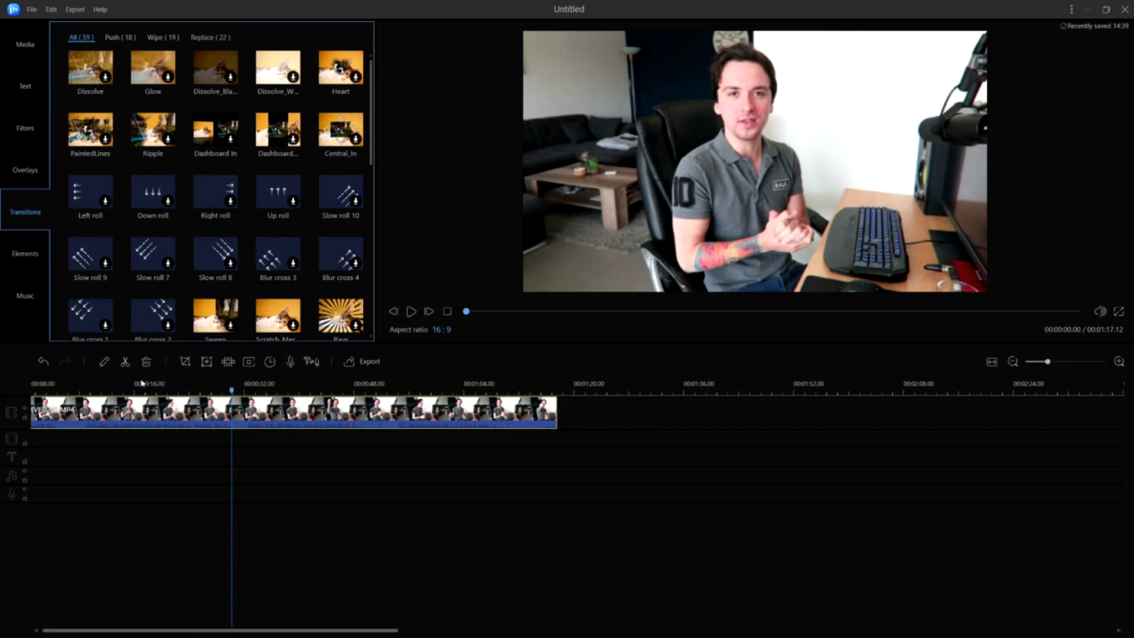
key("space")
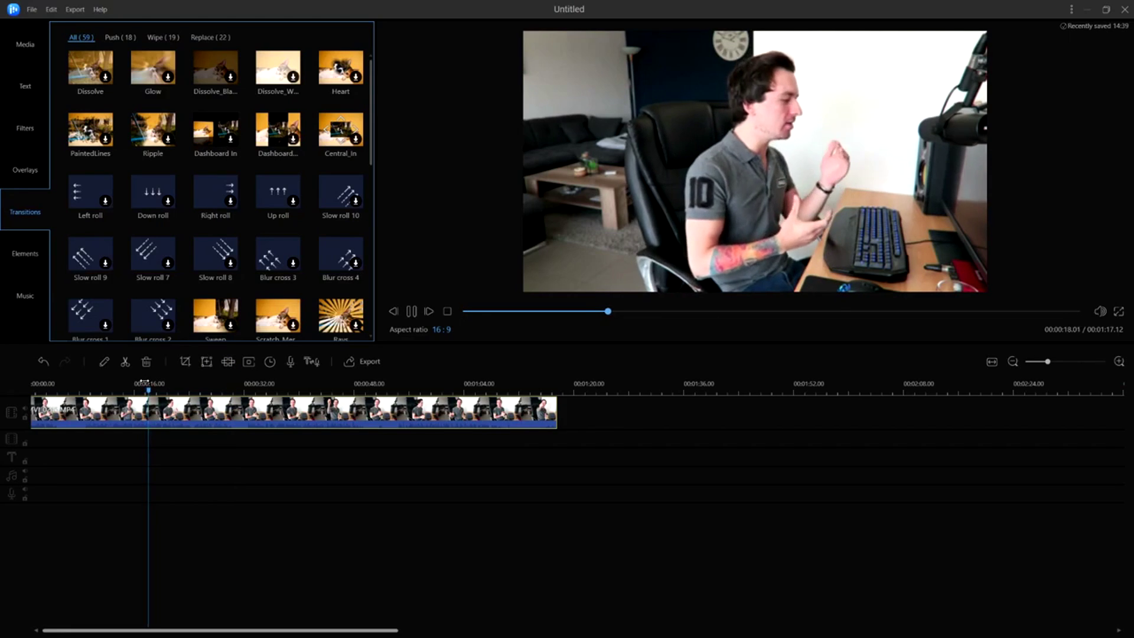
scroll(174, 416, "up", 1)
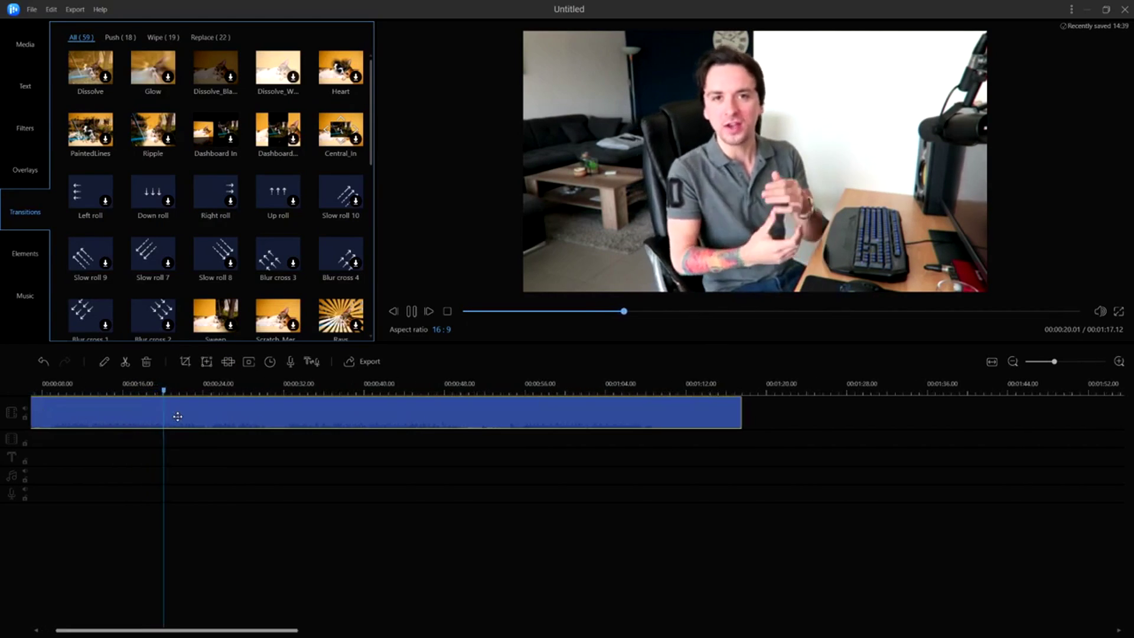
left_click(155, 386)
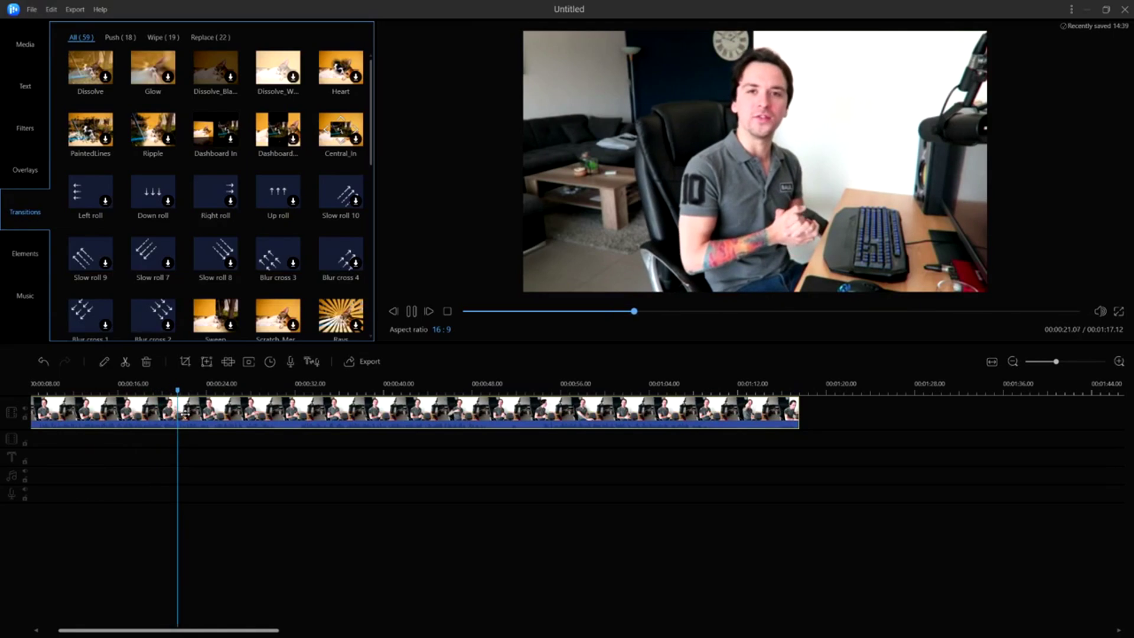
left_click(125, 361)
left_click(218, 385)
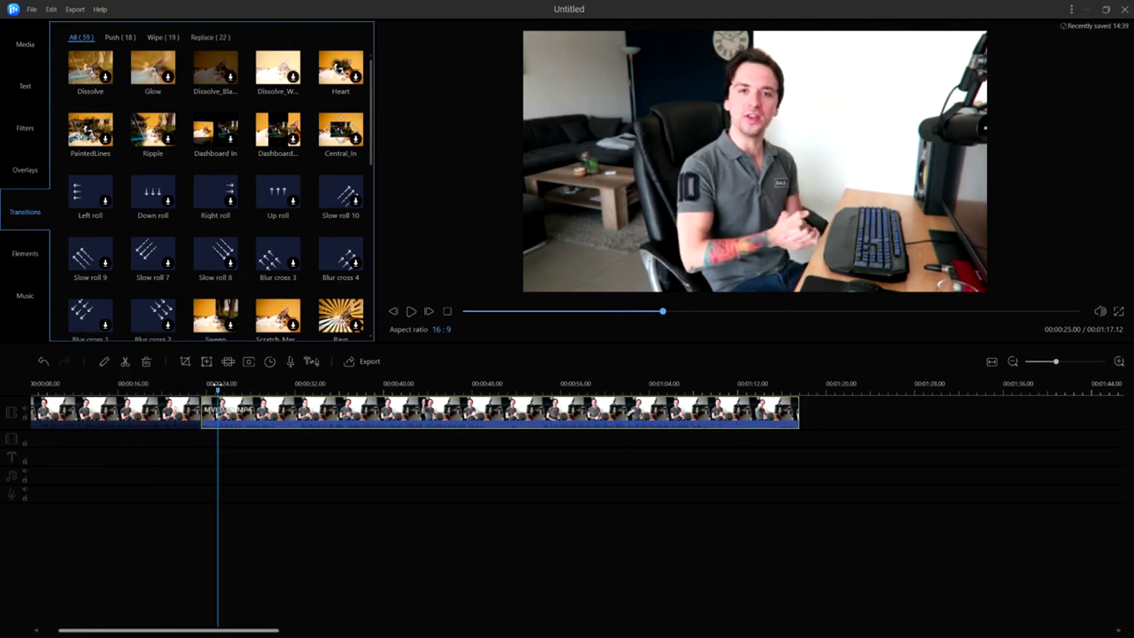
key("space")
key("space")
left_click(214, 385)
key("space")
key("space")
left_click(213, 386)
left_click(125, 361)
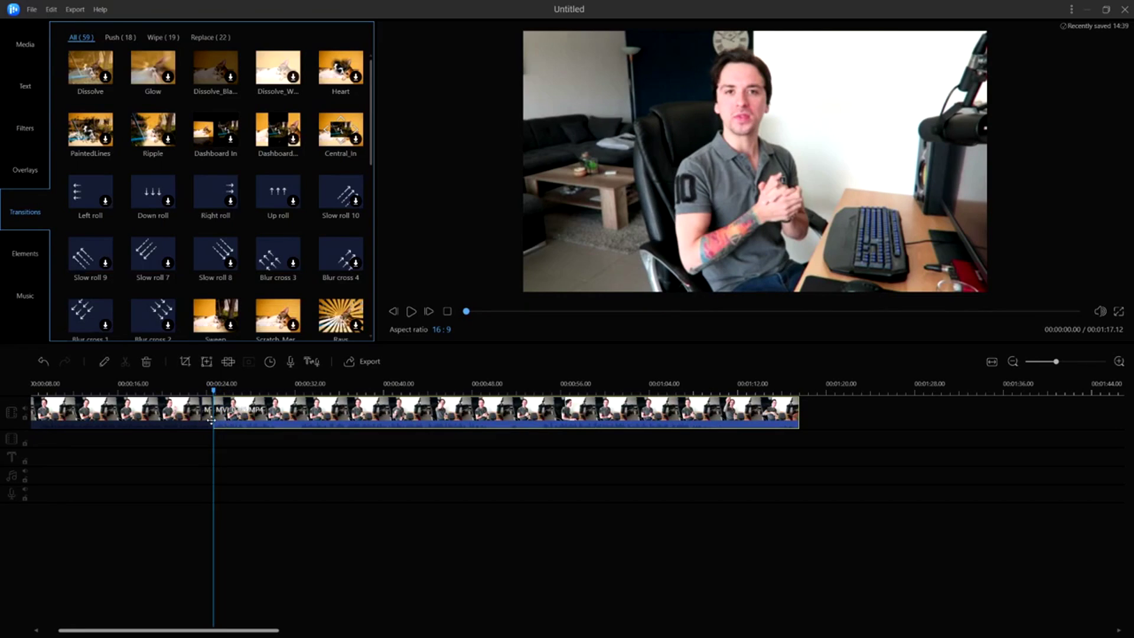
Delete the short piece between the two cuts and play through the new join.
left_click(207, 414)
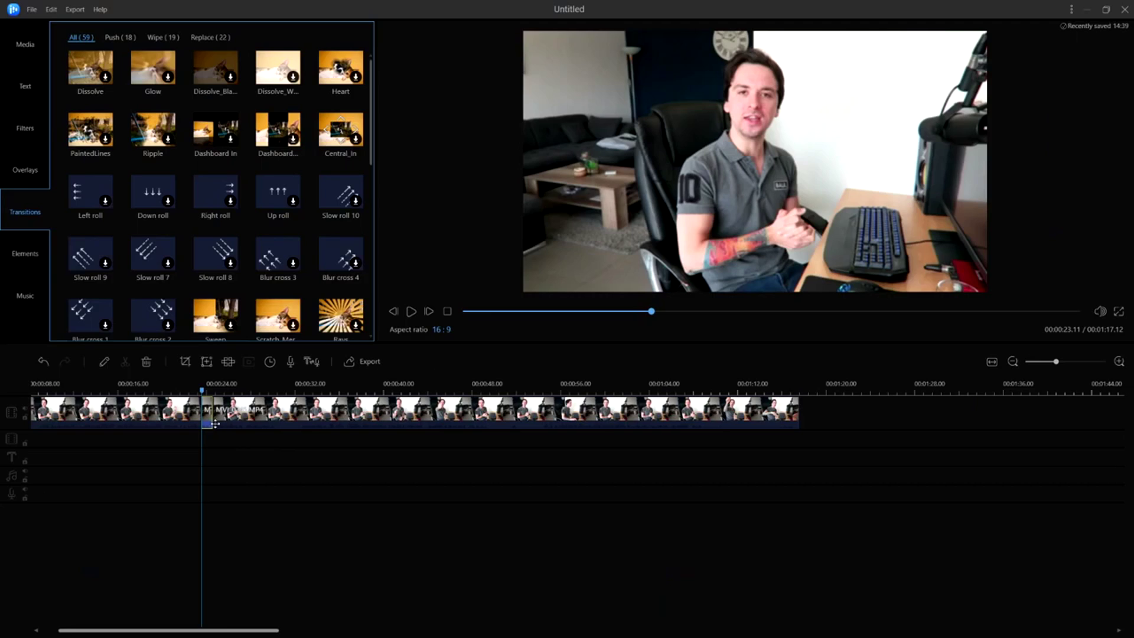
key("Delete")
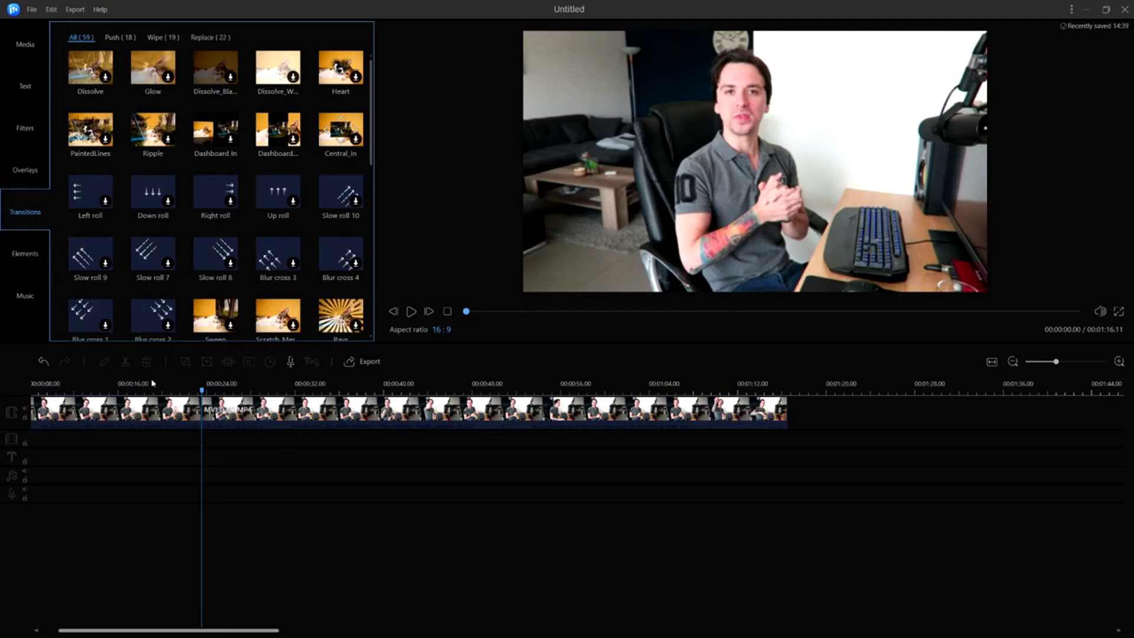
left_click(139, 385)
key("space")
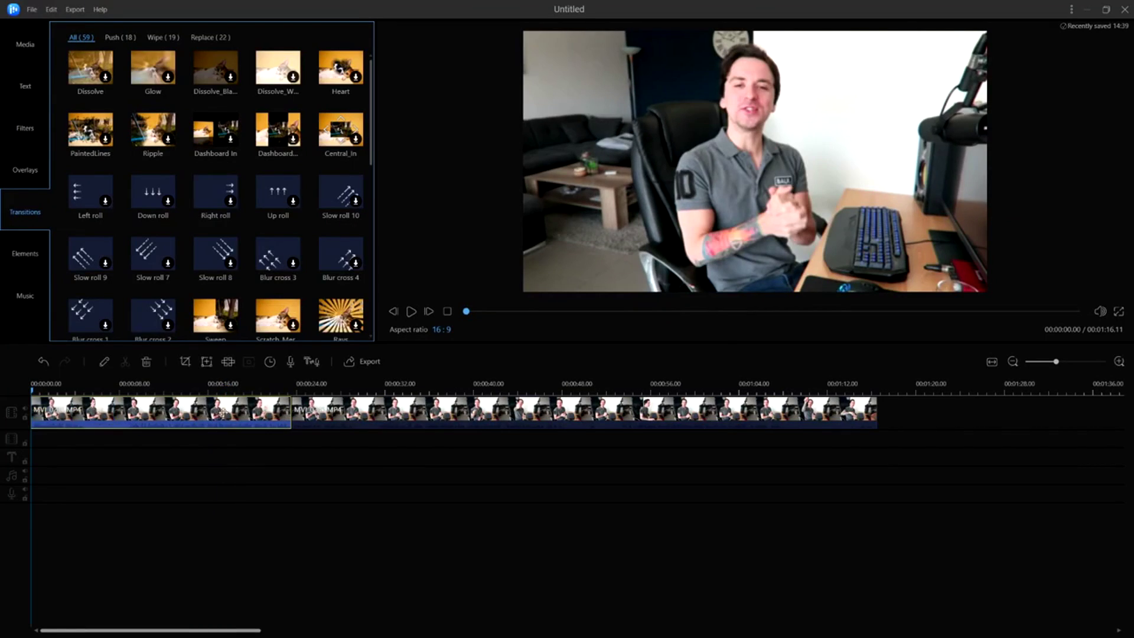
left_click(224, 414)
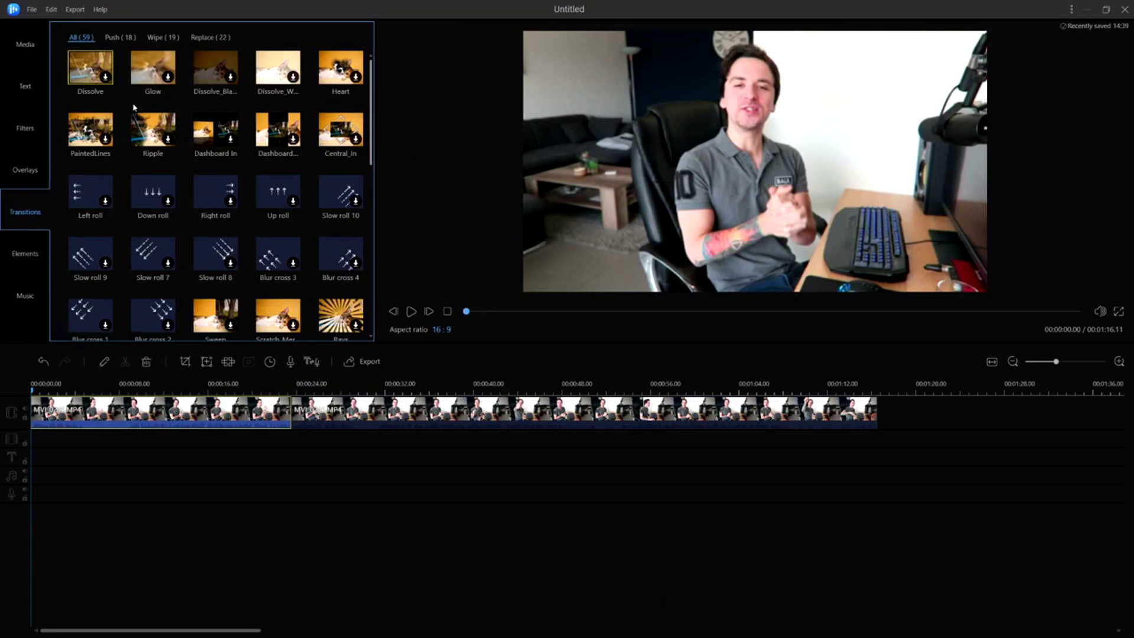
Download the Dashboard In push transition and place it at the cut between the clips.
scroll(843, 181, "down", 5)
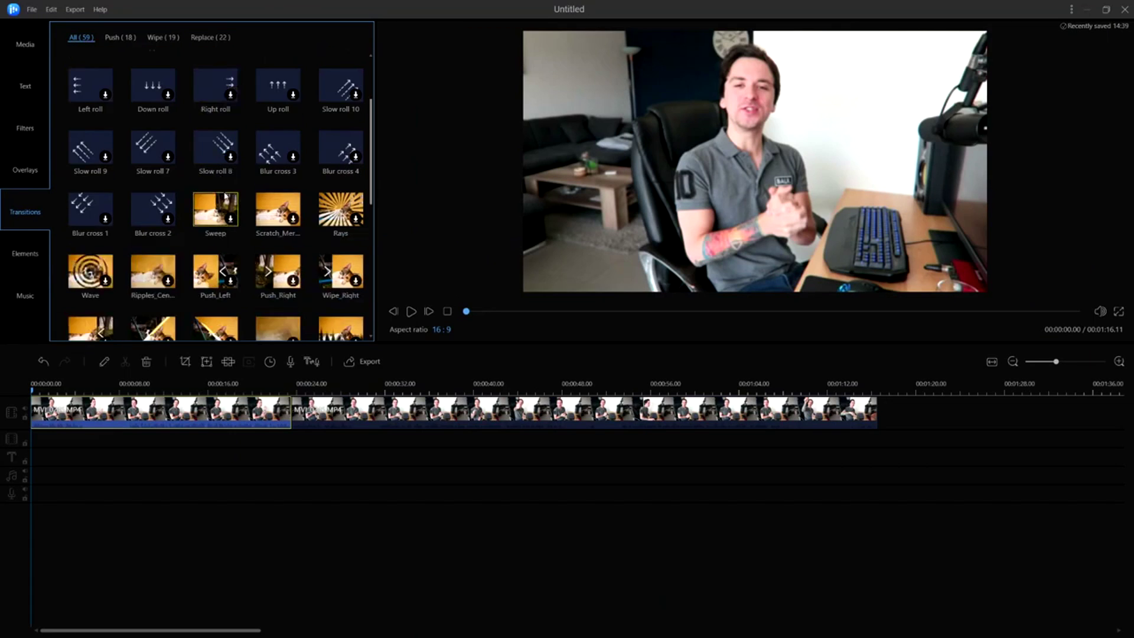
left_click(120, 37)
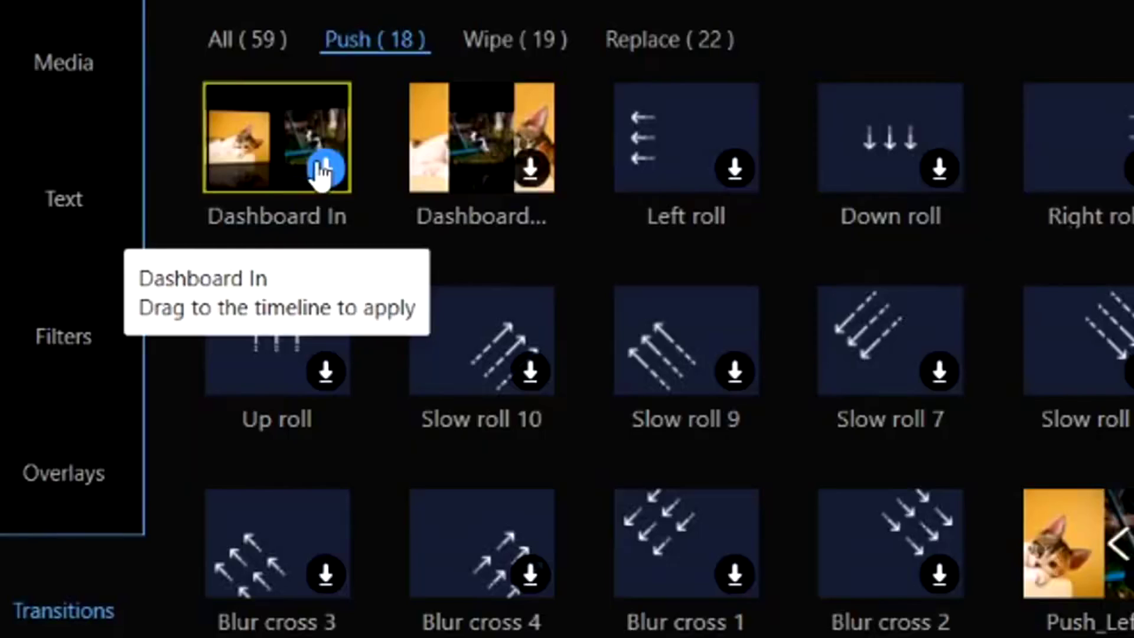
left_click(322, 170)
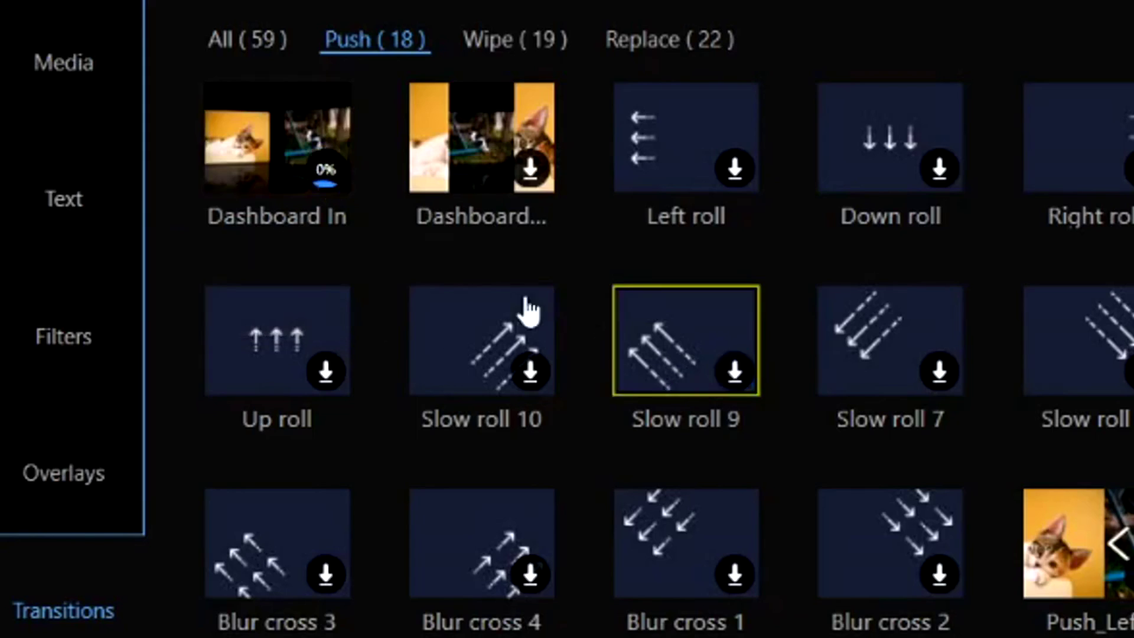
left_click_drag(90, 68, 291, 407)
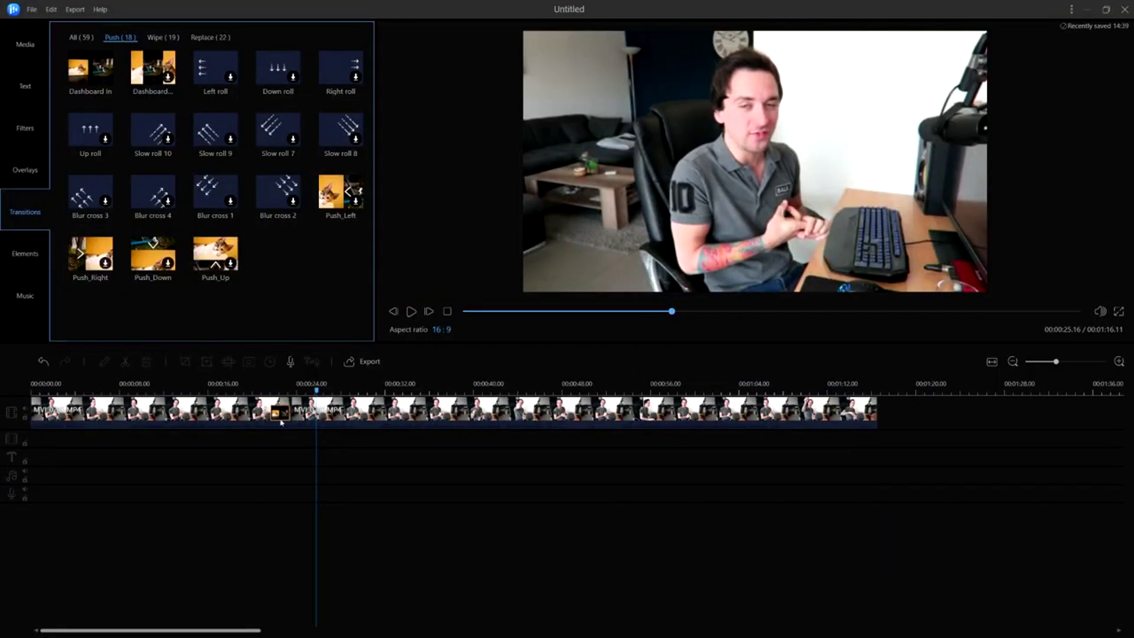
Set the Dashboard In transition duration to 00:00:01.00, undoing an accidental clip swap.
left_click(273, 387)
scroll(320, 427, "up", 3)
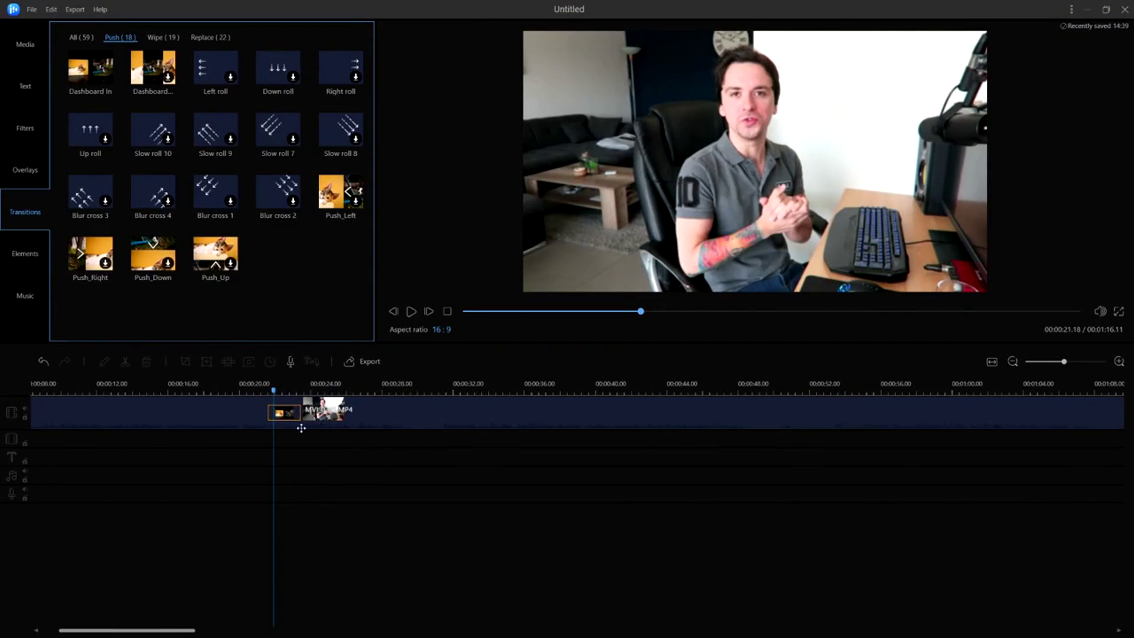
left_click(316, 413)
left_click_drag(319, 415, 451, 437)
key("ctrl+z")
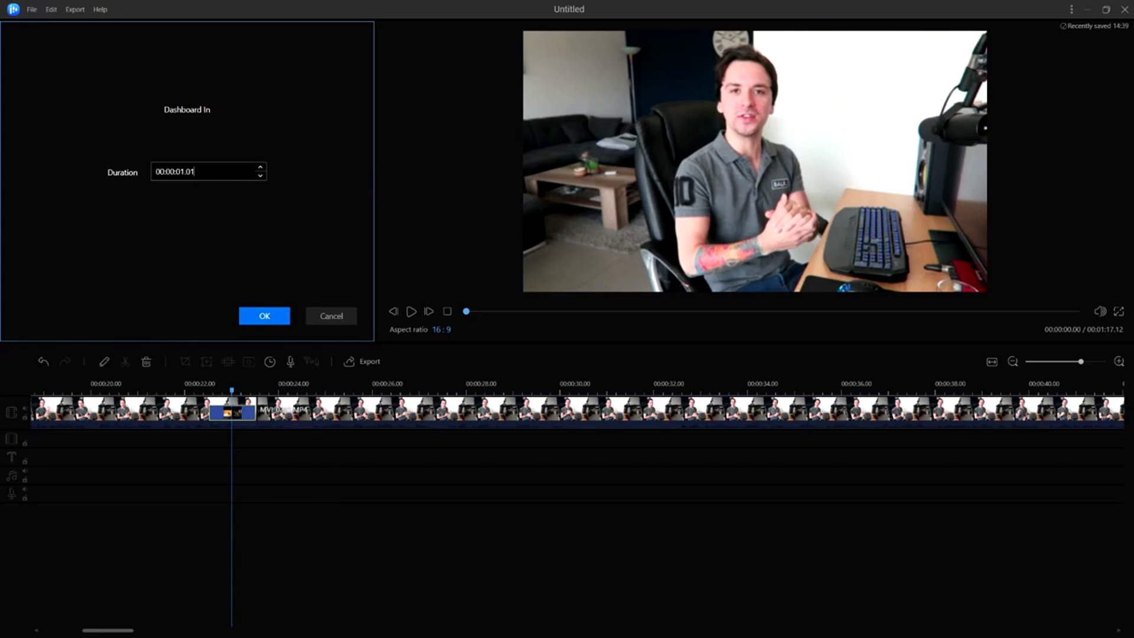
key("Down")
left_click(265, 319)
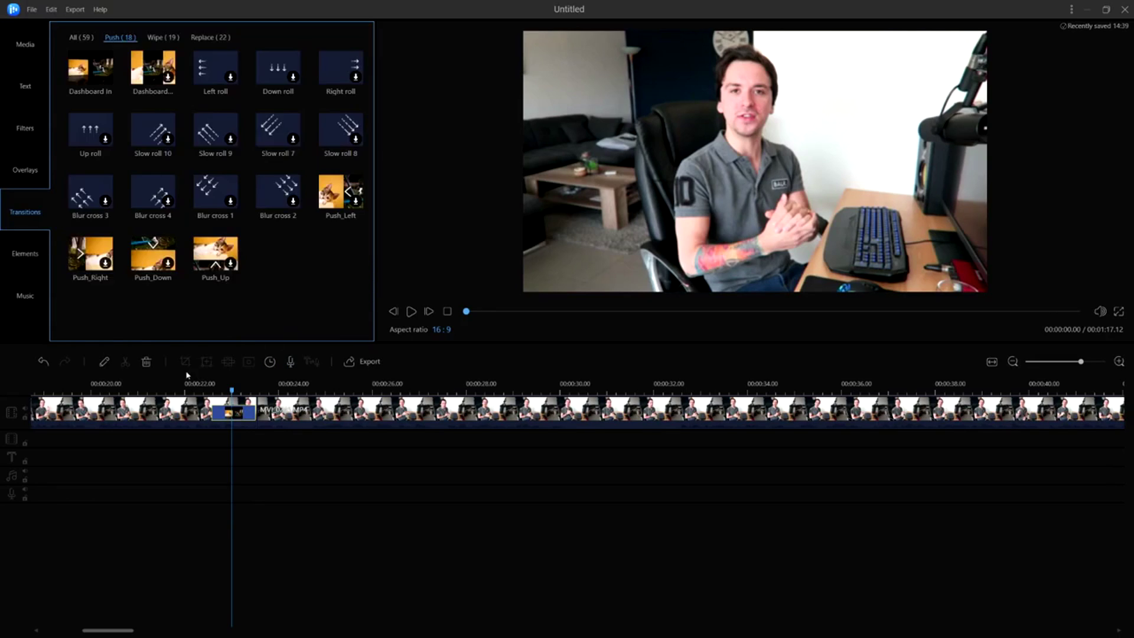
Preview the transition and trim the start of the second clip, shortening the video to 1:16.09.
key("space")
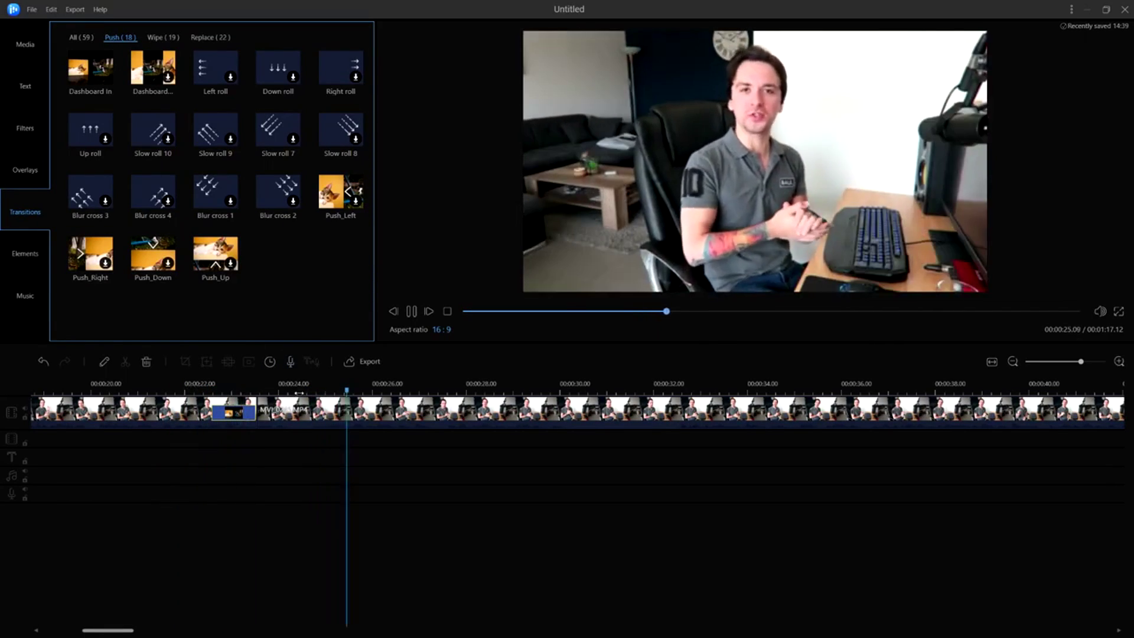
left_click(296, 413)
left_click_drag(260, 405, 311, 405)
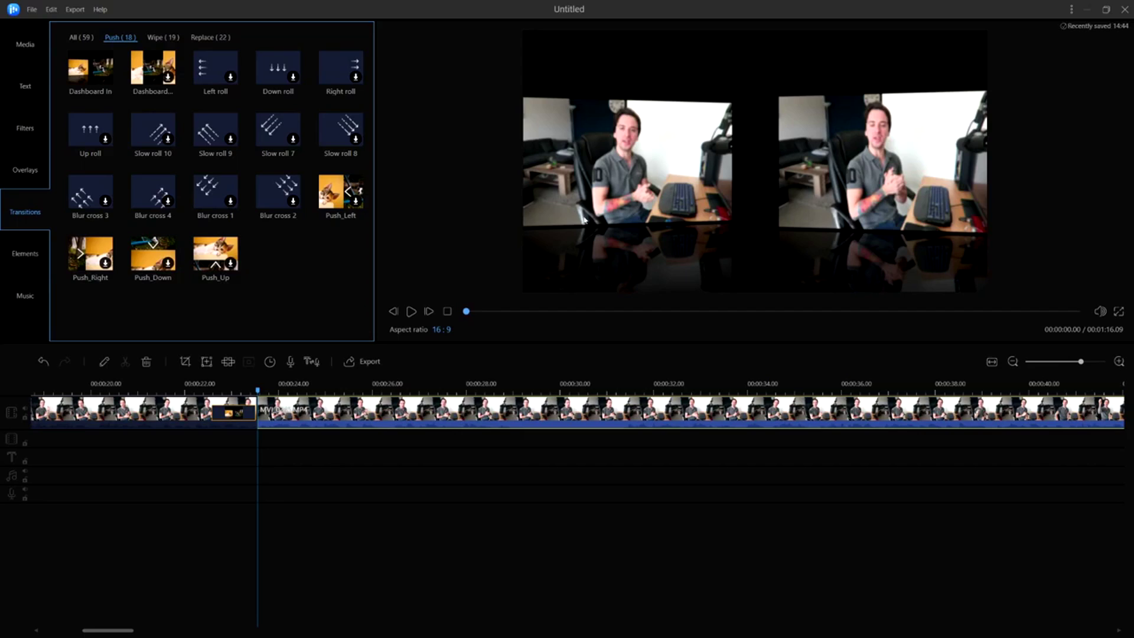
Browse the Elements library's Sticker, Opener, Special effects, Festival and VIP categories, then All.
left_click(25, 254)
scroll(261, 136, "down", 10)
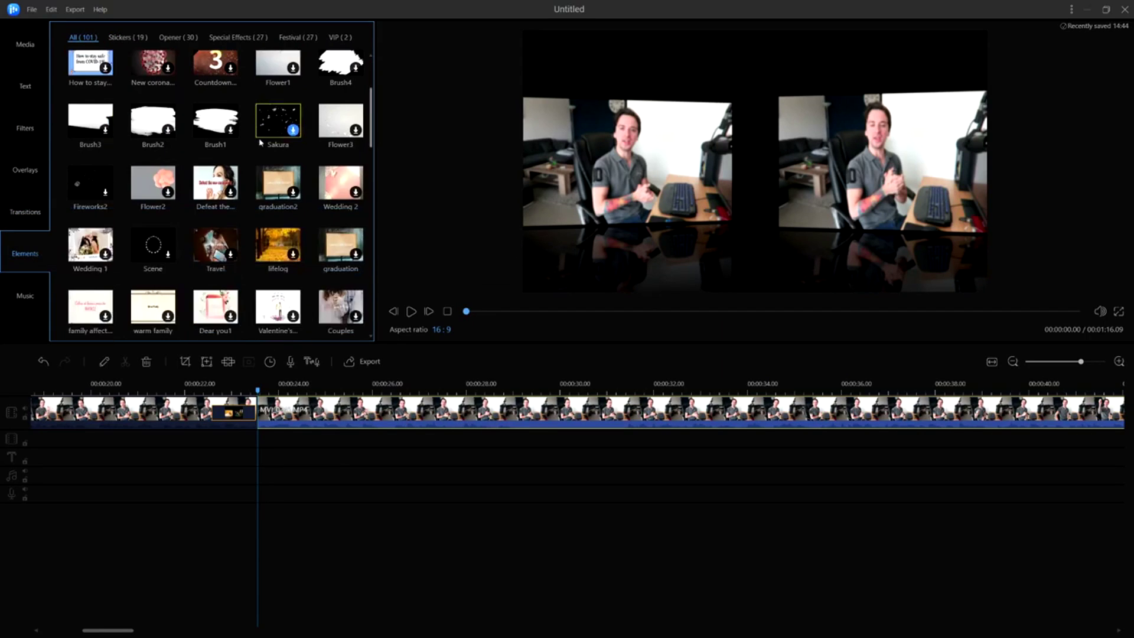
scroll(288, 213, "up", 10)
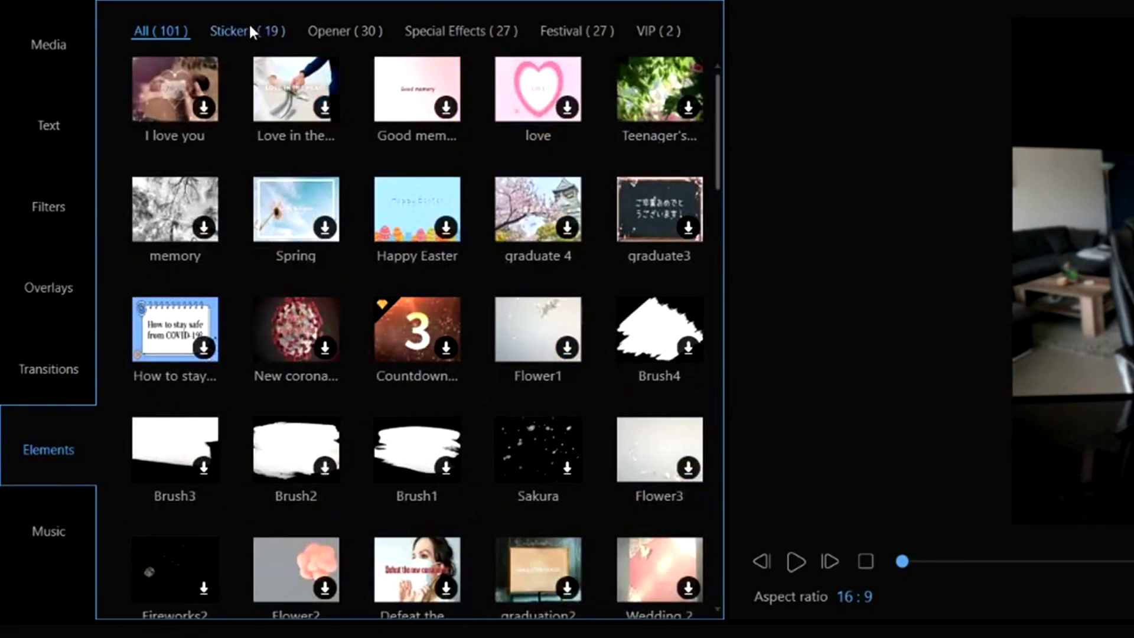
left_click(250, 30)
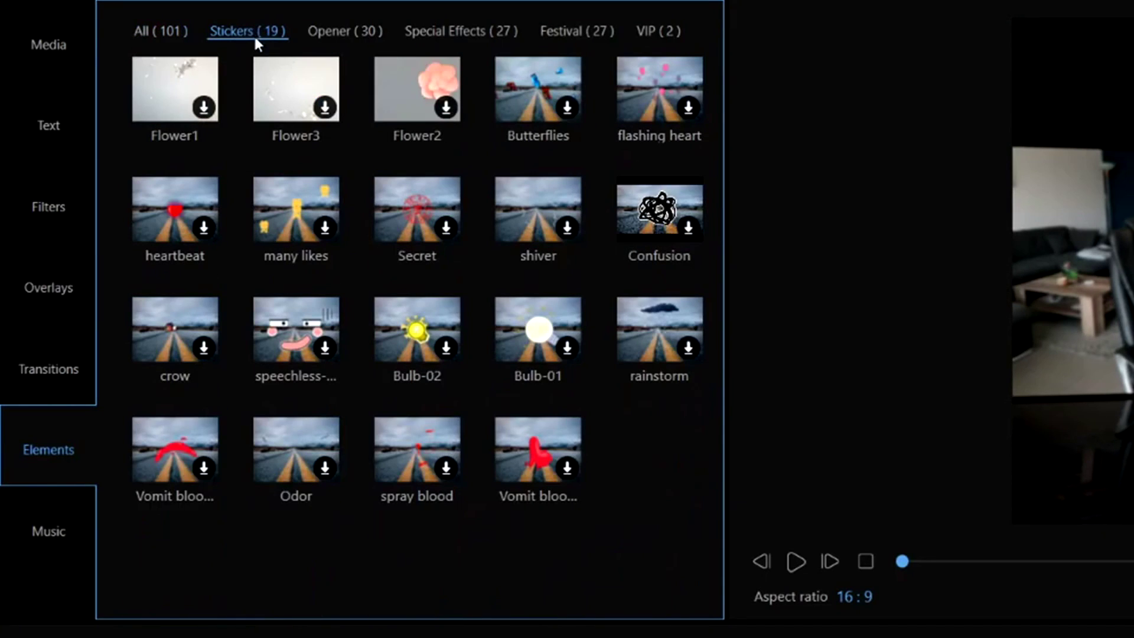
left_click(345, 30)
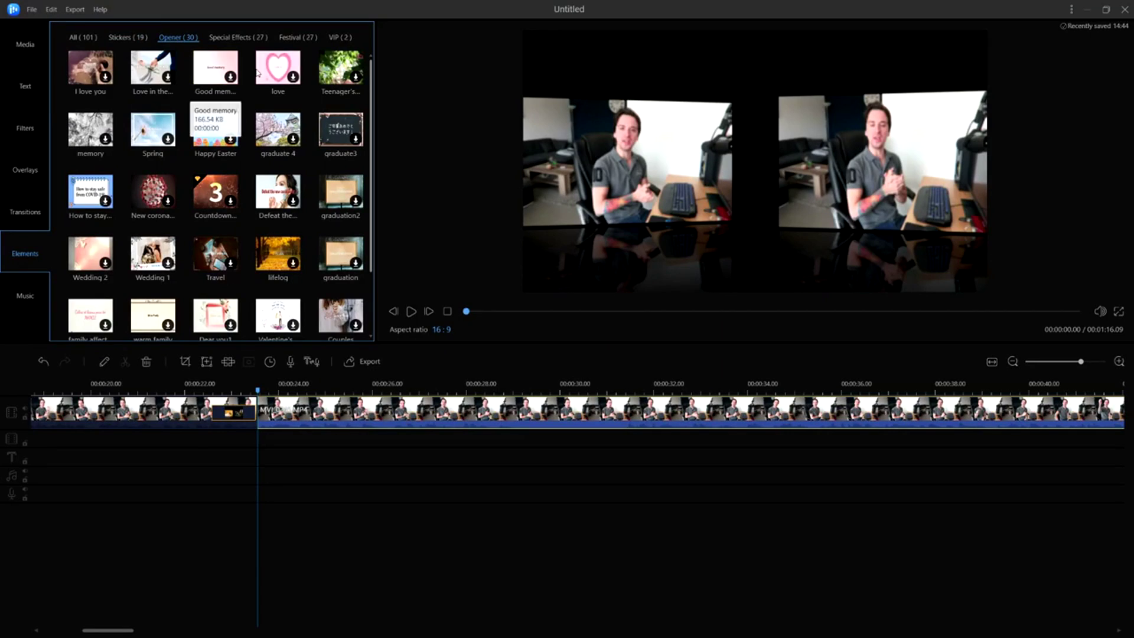
left_click(242, 37)
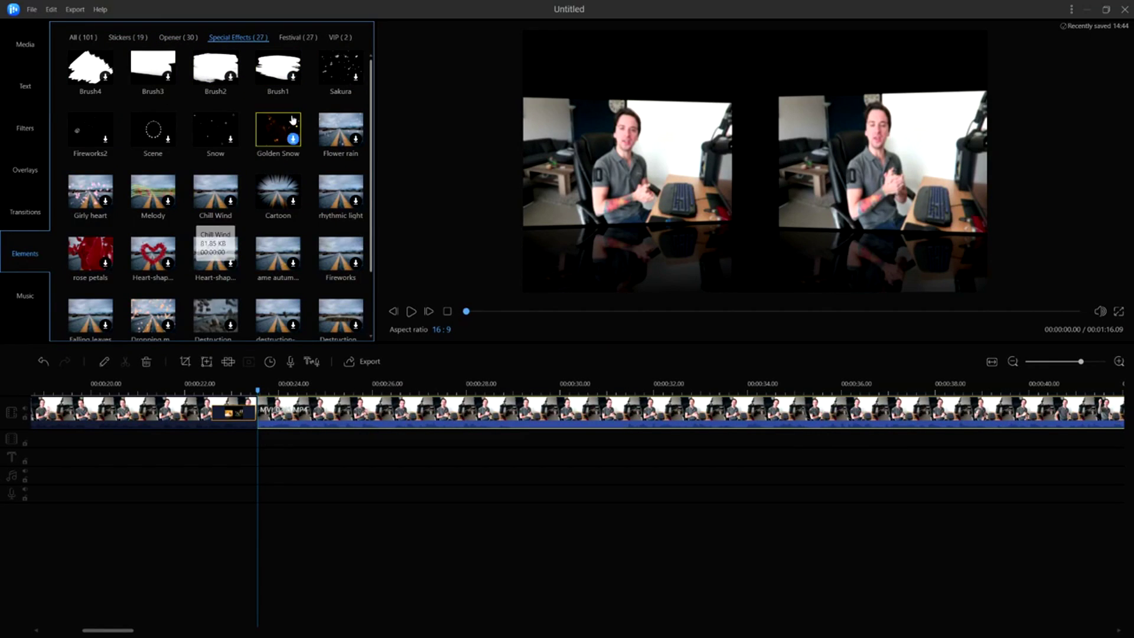
left_click(295, 40)
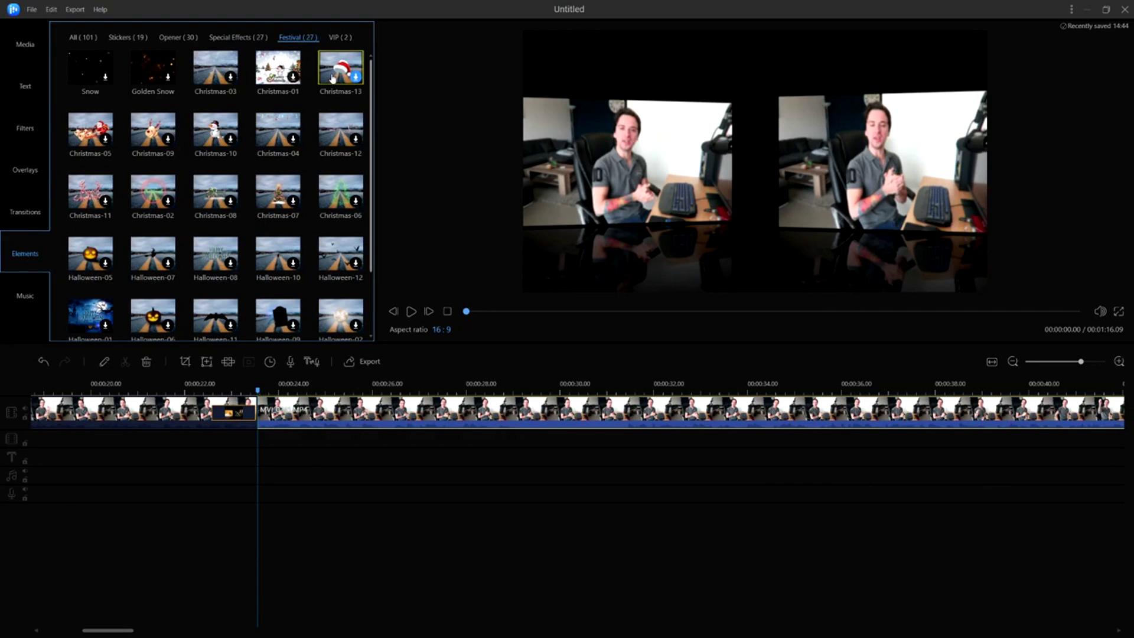
left_click(339, 37)
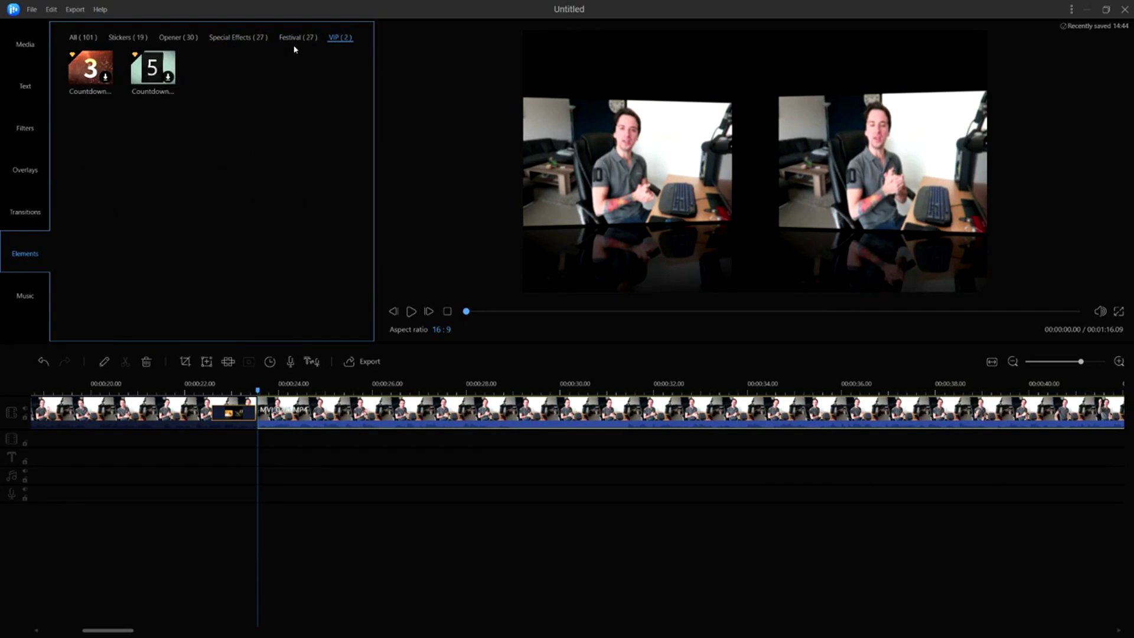
left_click(83, 37)
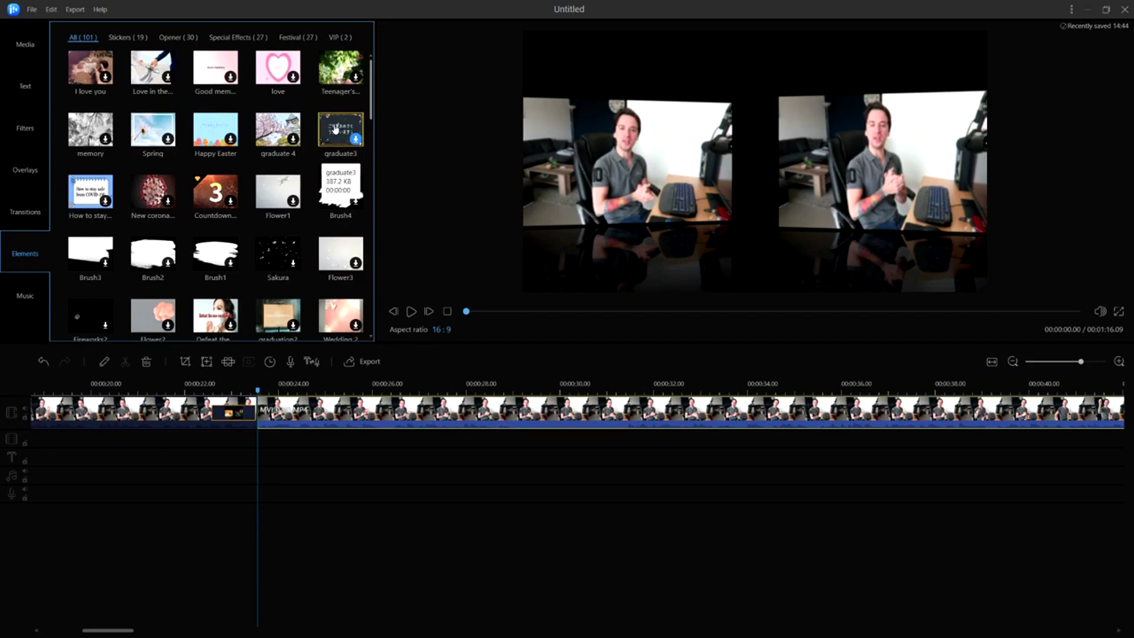
Add the graduate3 chalkboard element at the video's end, preview it full screen, then delete it.
left_click(356, 139)
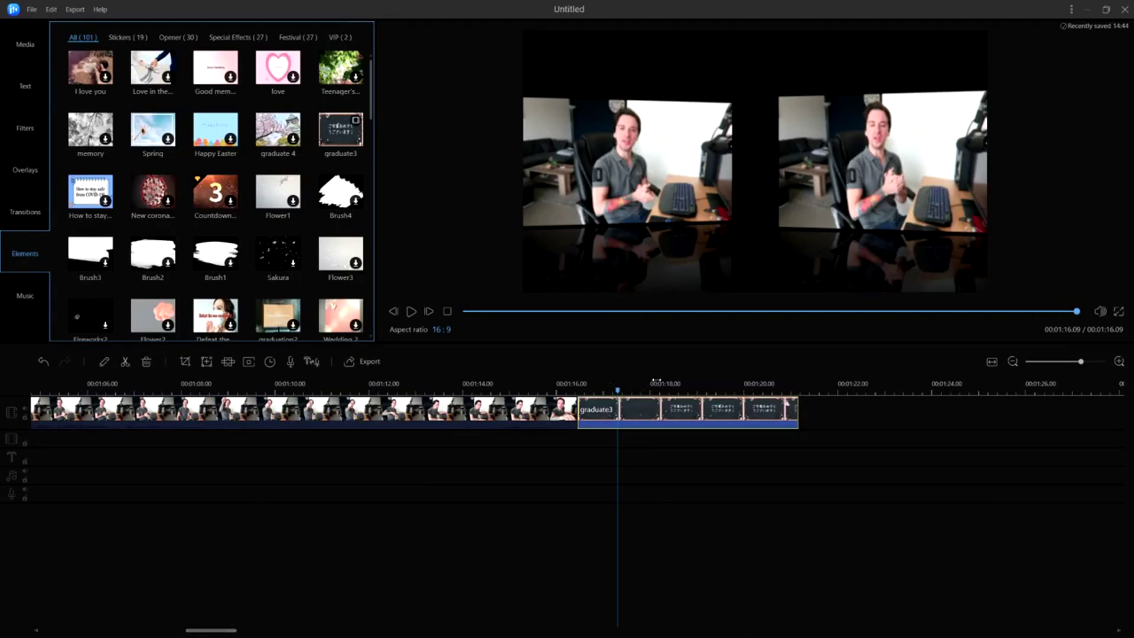
left_click(587, 381)
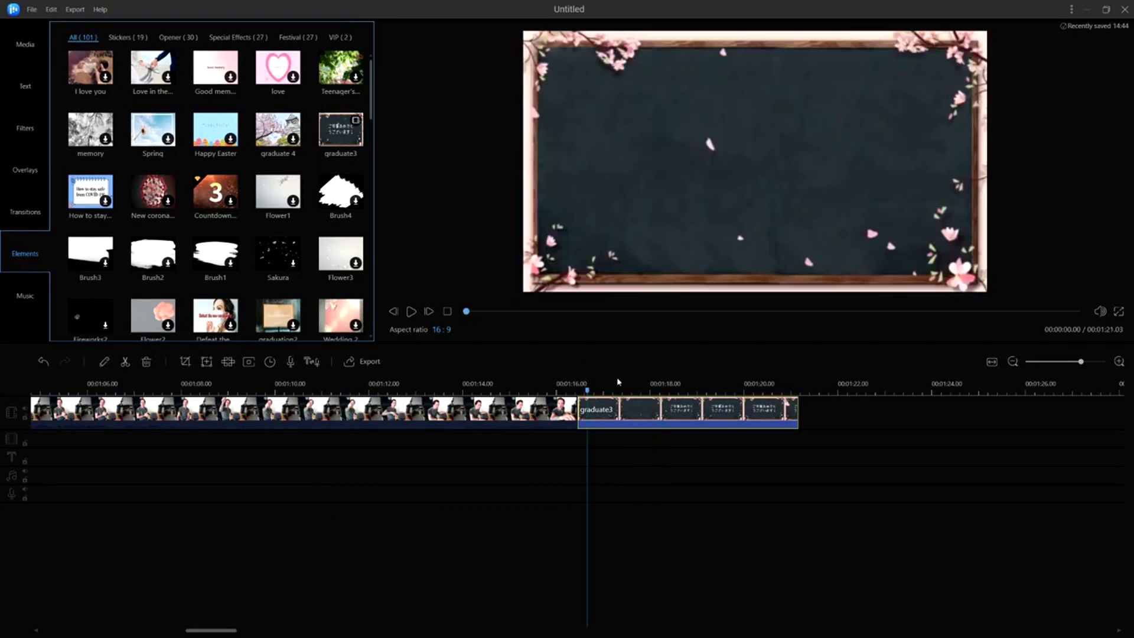
key("space")
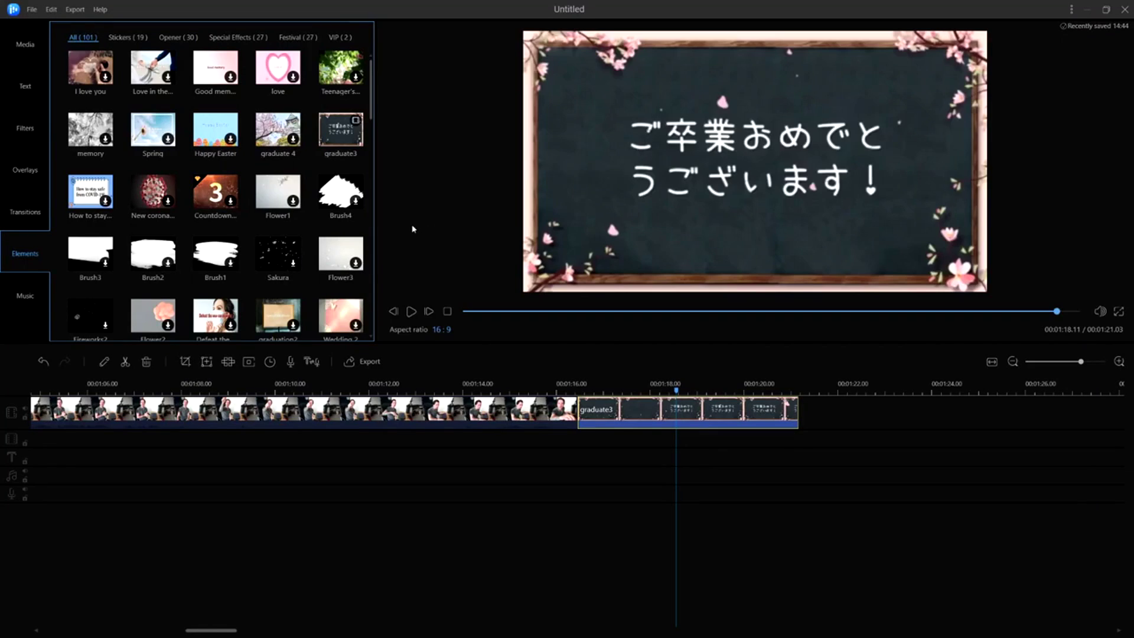
double_click(719, 154)
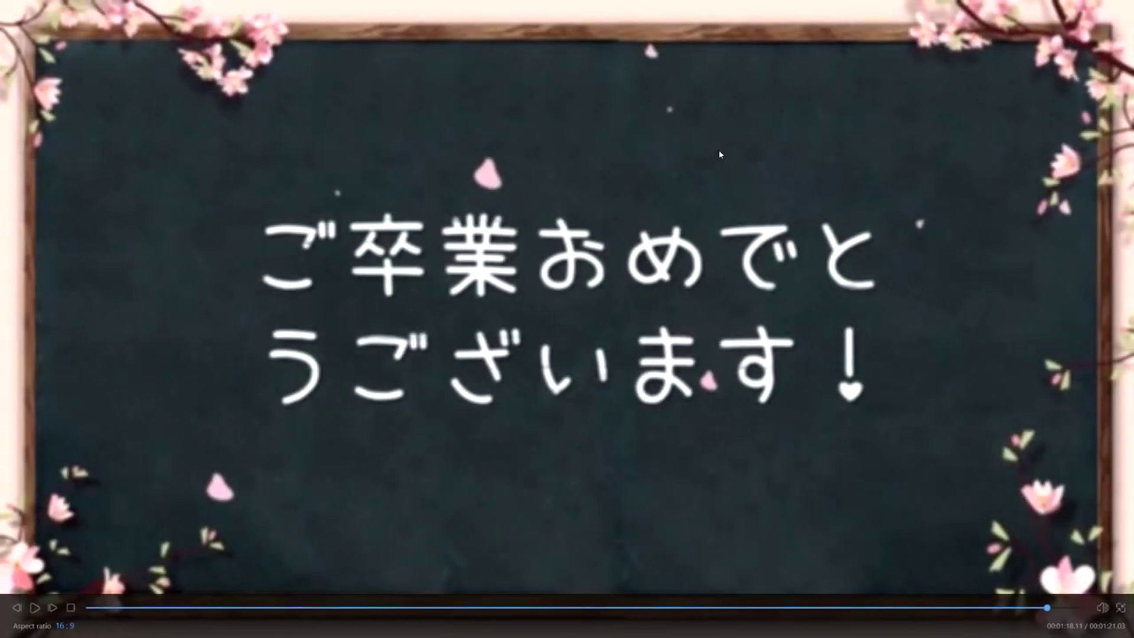
double_click(739, 137)
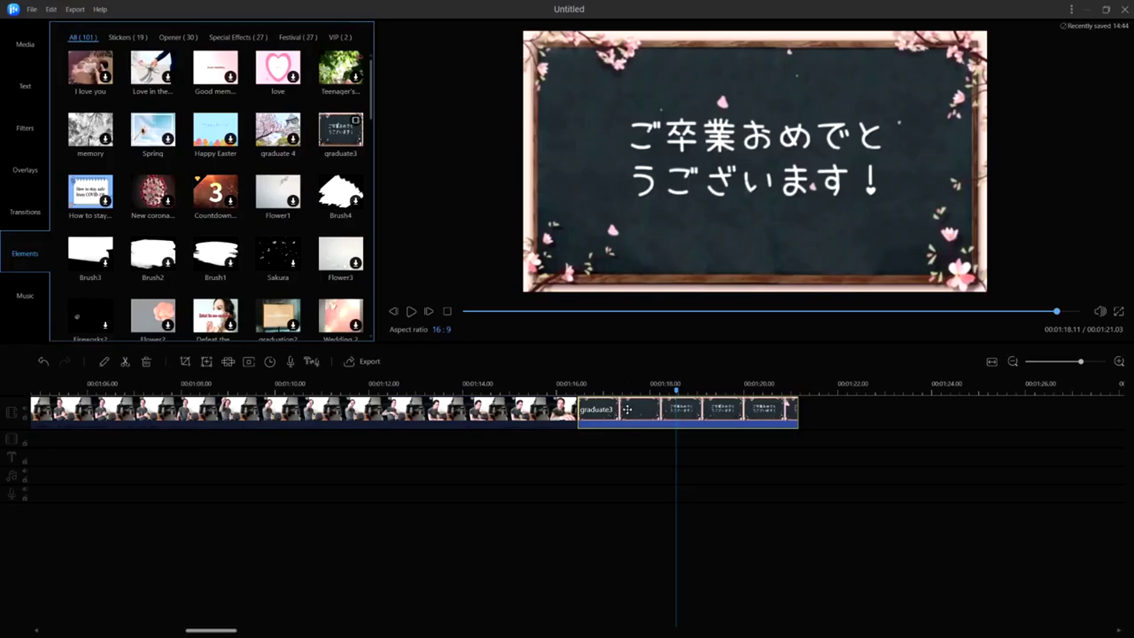
key("Delete")
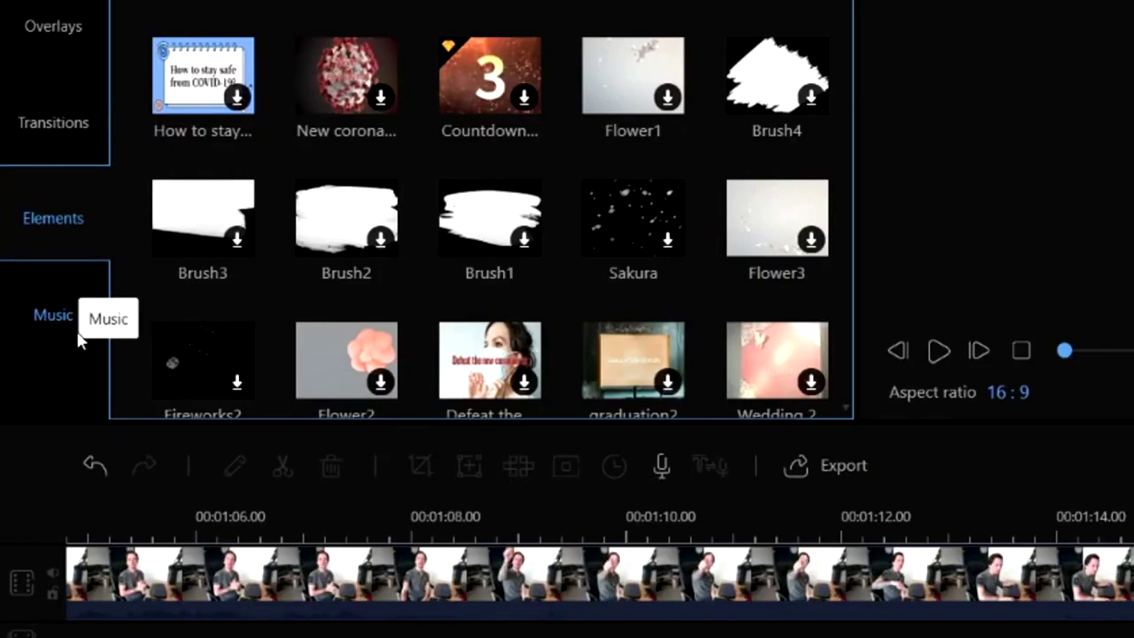
Browse the Music library's Relaxing and Sound effect tracks, ending on the 28 Fashion tracks.
left_click(77, 334)
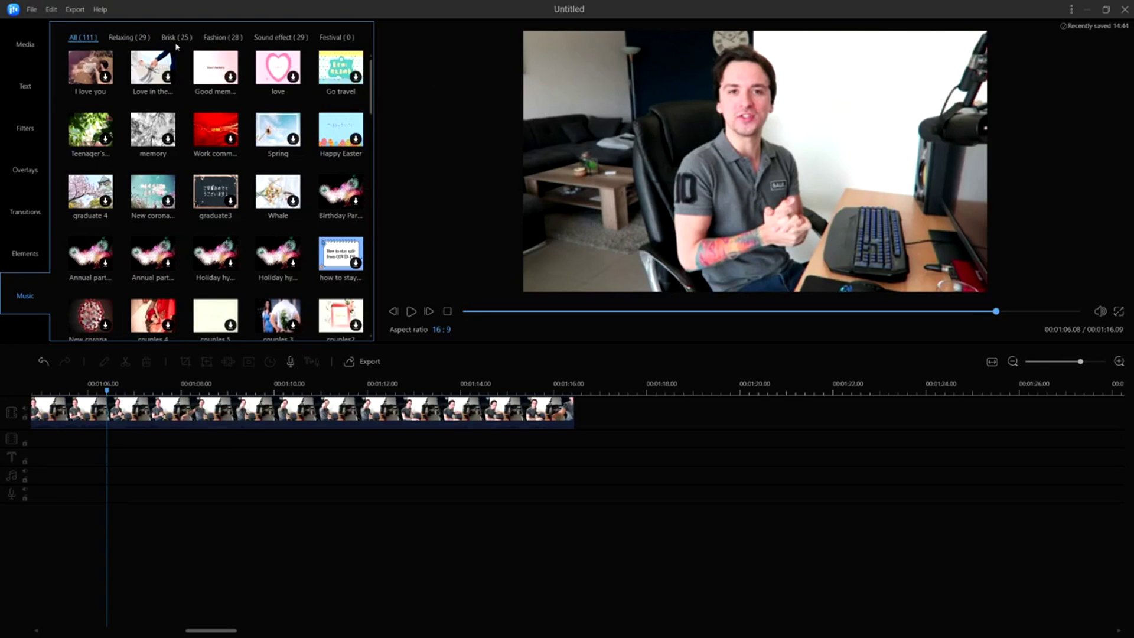
left_click(127, 39)
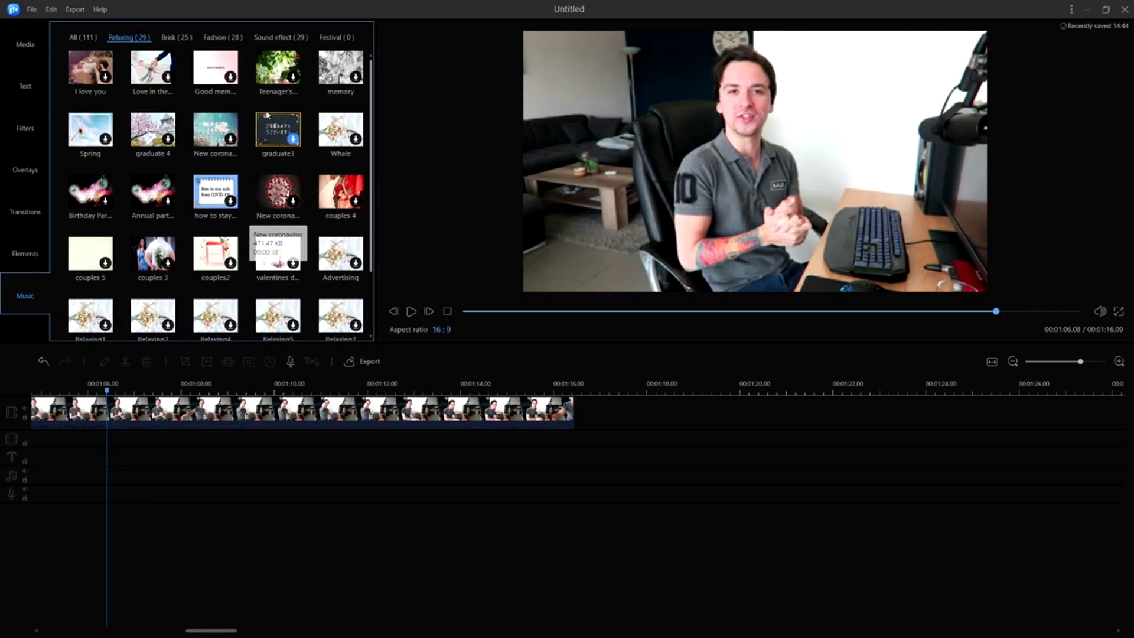
left_click(283, 37)
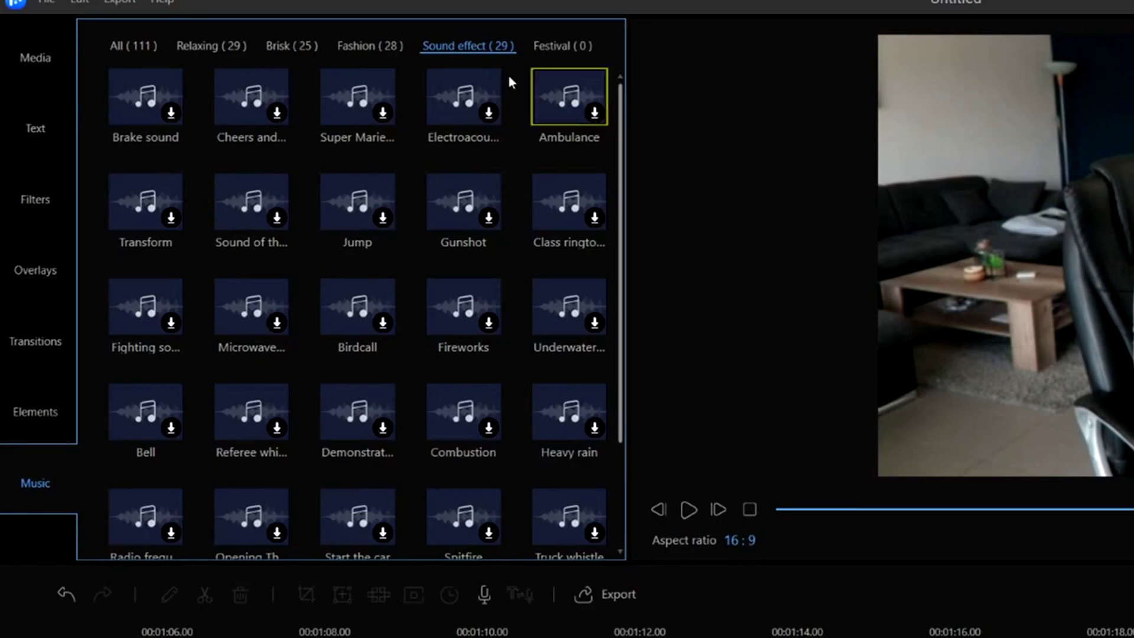
scroll(431, 283, "down", 3)
scroll(414, 277, "up", 3)
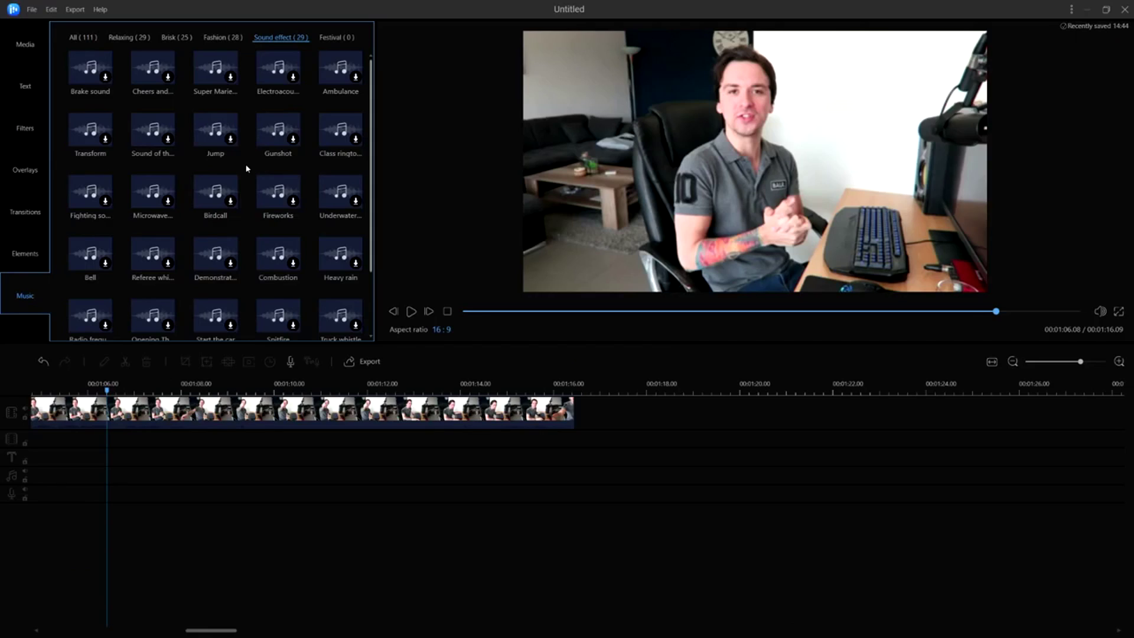
left_click(221, 38)
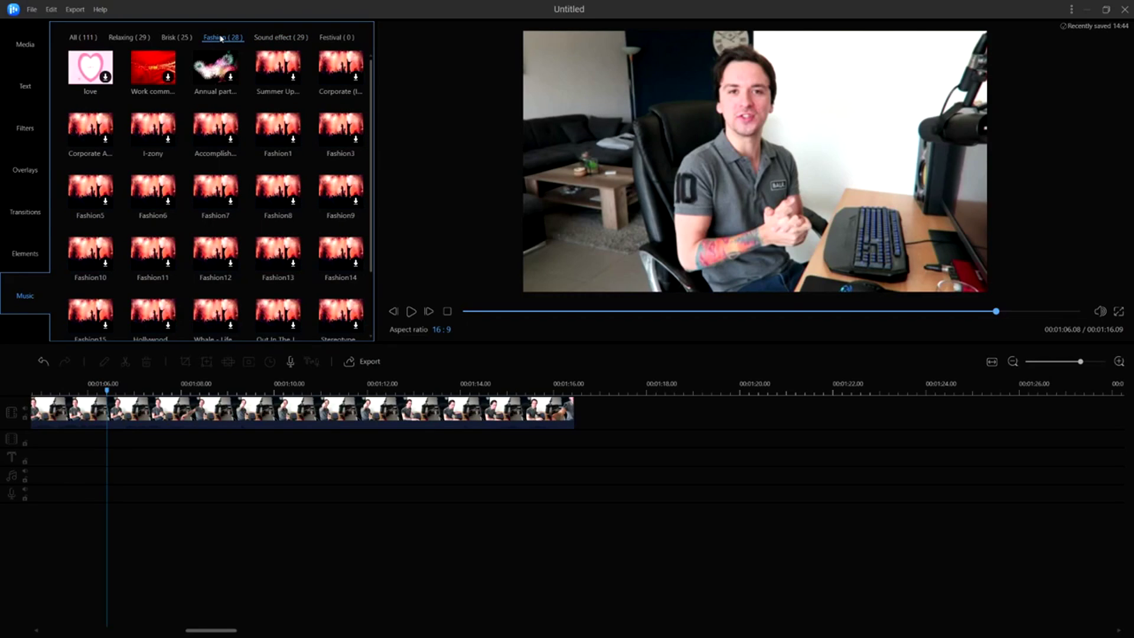